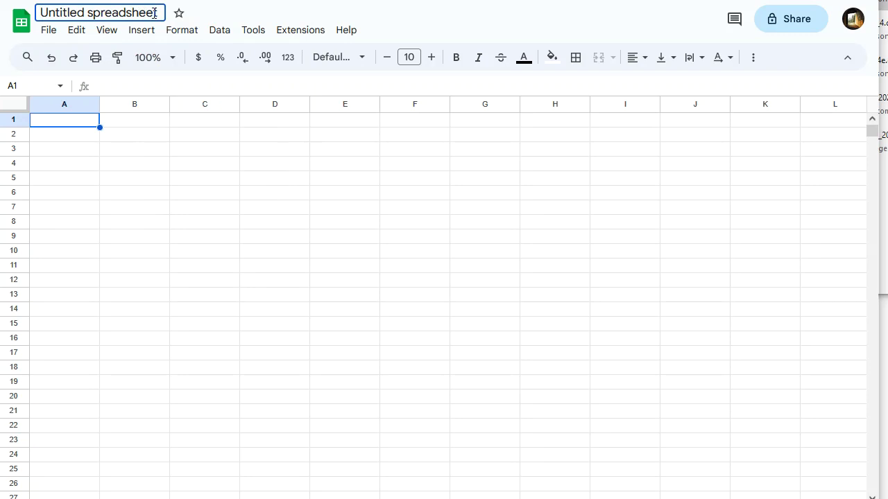
Rename the untitled spreadsheet as Installment Loan.
drag(159, 12, 38, 12)
text(Lo)
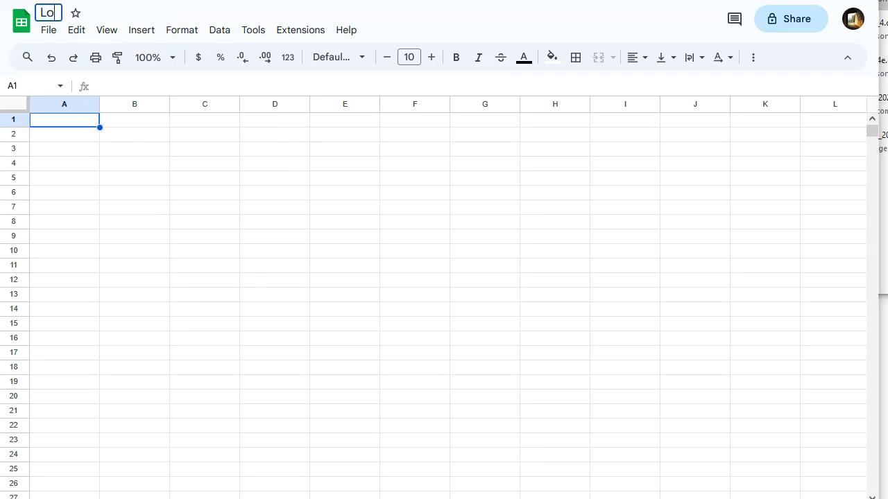
text(an Spr)
key(BackSpace)
key(BackSpace)
key(BackSpace)
key(BackSpace)
key(BackSpace)
key(BackSpace)
key(BackSpace)
key(BackSpace)
text(Installment Loan)
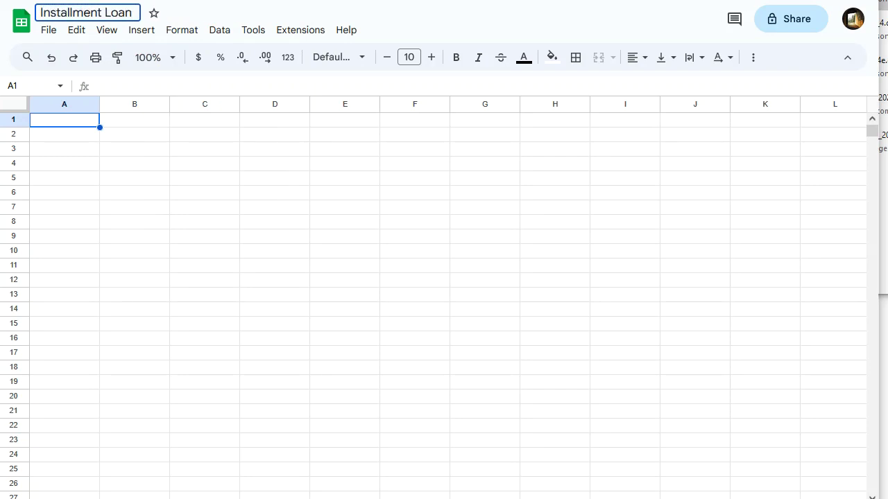
click(105, 167)
Enter the headers Month, Monthly Payment, Interest, Amount to Principal and Balance in cells A1 through E1.
click(83, 124)
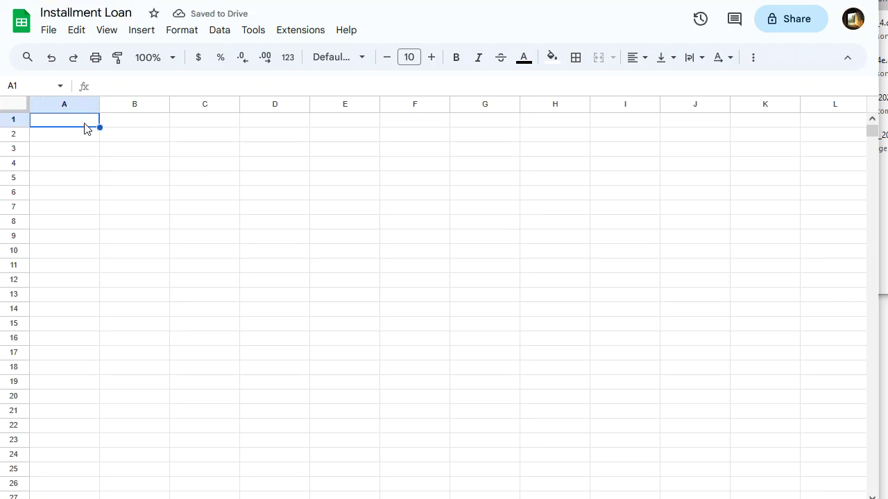
text(Month)
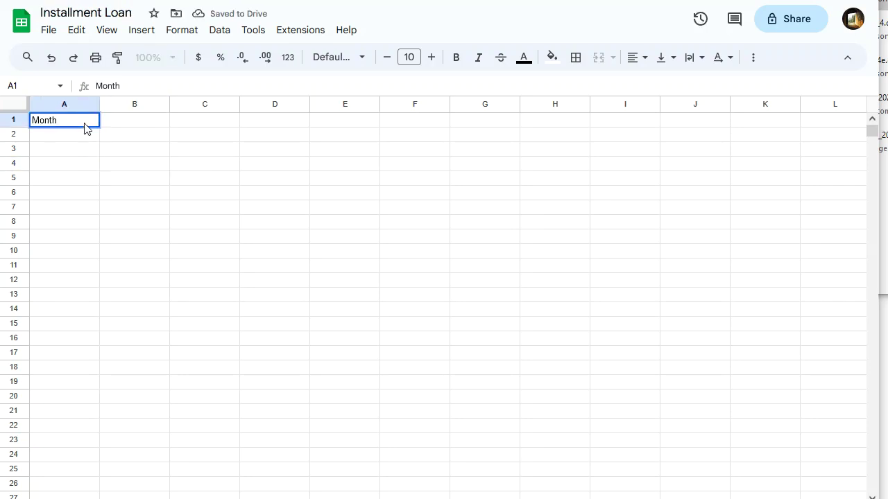
key(Tab)
text(Mont)
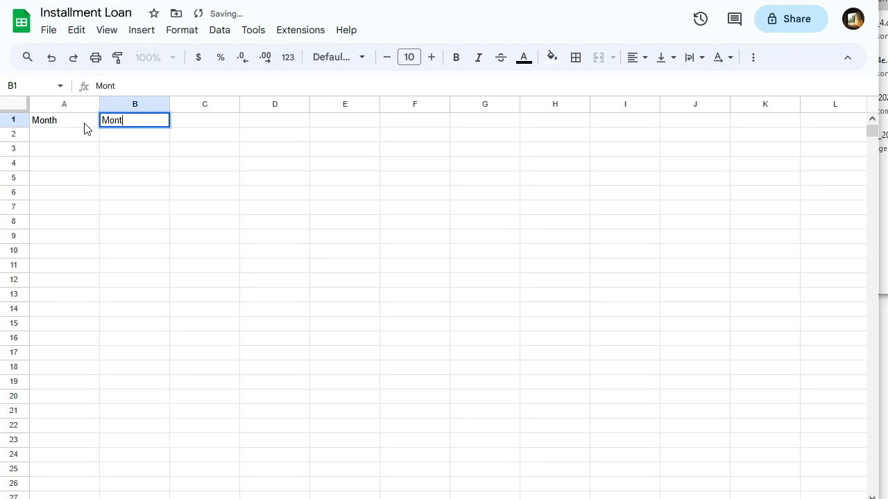
text(hly P)
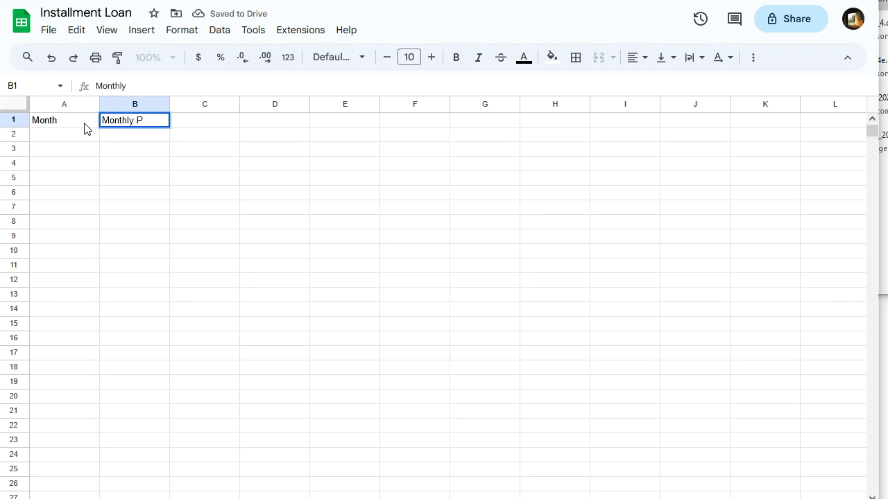
text(ayment)
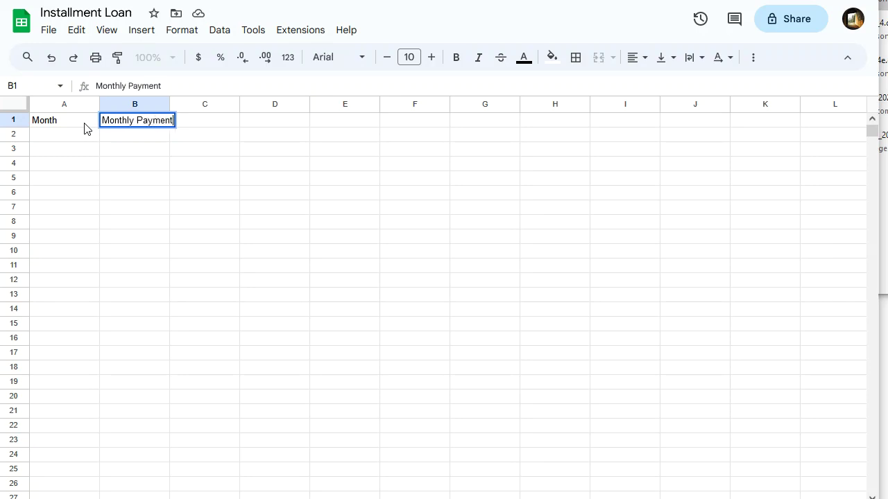
key(Tab)
text(Interest)
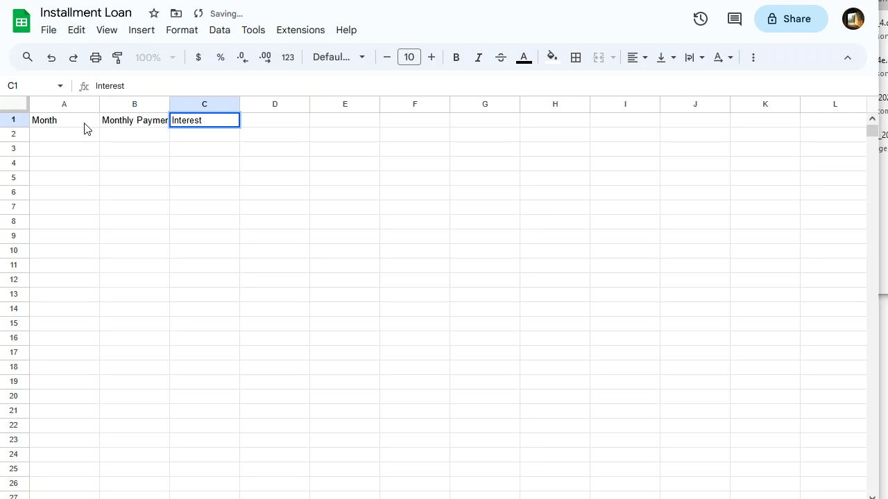
key(Tab)
text(Amount to)
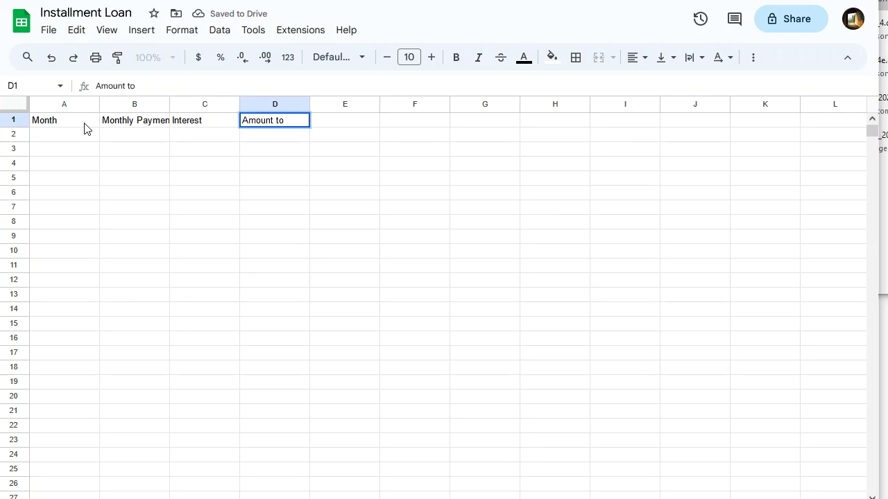
text( Principal)
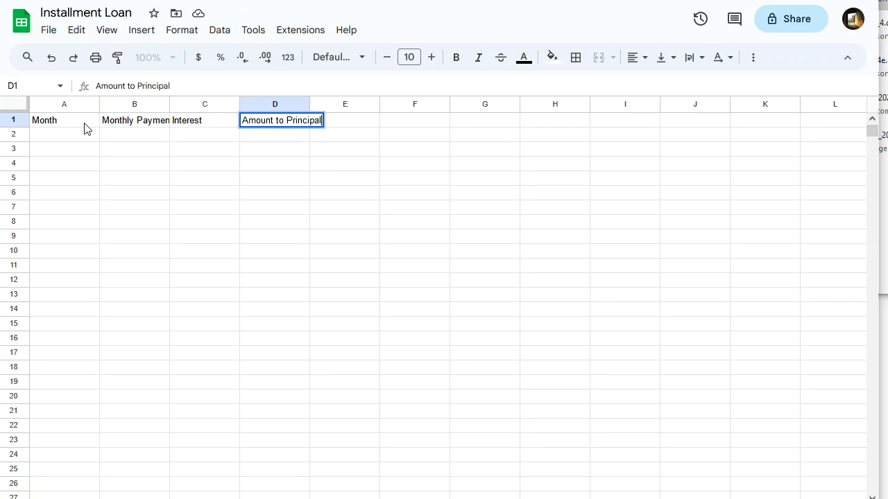
key(Tab)
text(Balance)
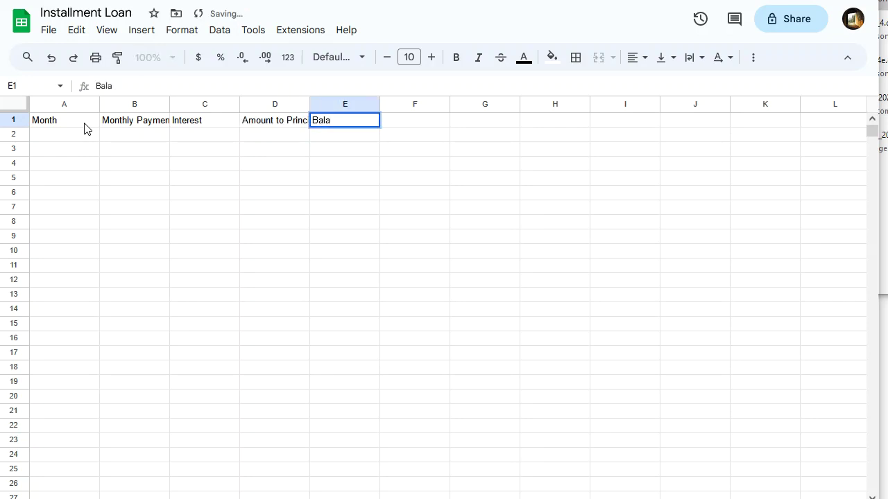
key(Return)
click(217, 236)
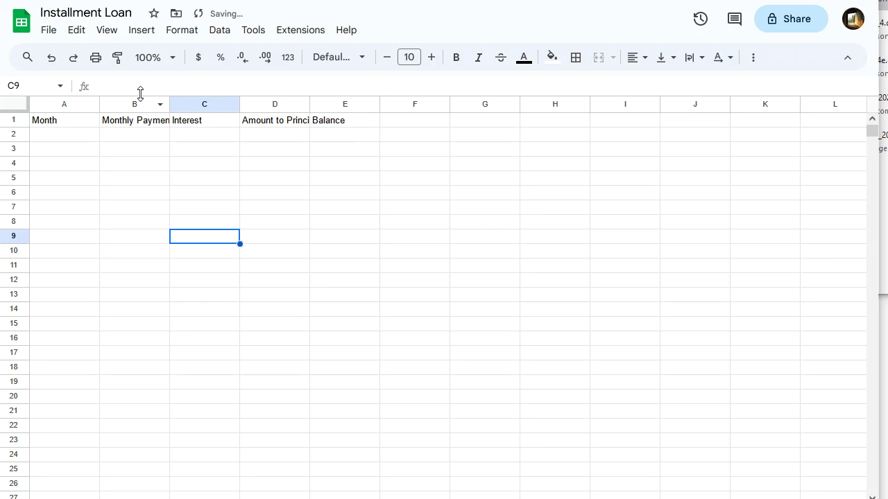
Center the header text in cells A1 through E1 horizontally.
click(72, 124)
drag(70, 125, 331, 128)
click(642, 59)
click(657, 85)
click(652, 210)
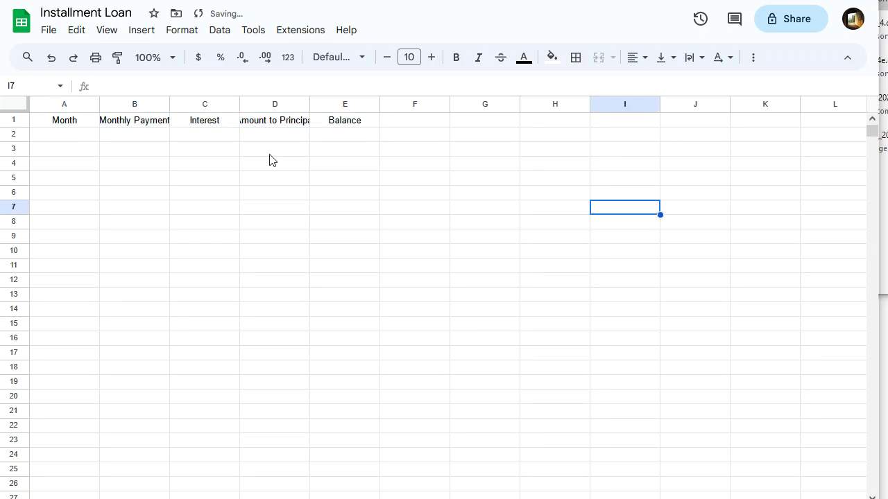
Widen the Monthly Payment and Amount to Principal columns to fit their headers, and slightly widen the Interest column.
drag(169, 105, 181, 105)
drag(322, 105, 360, 106)
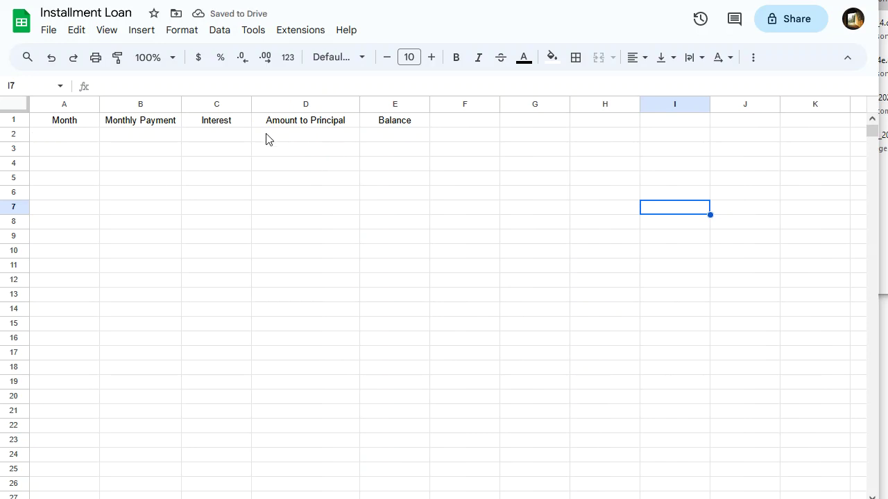
drag(251, 105, 259, 105)
click(386, 210)
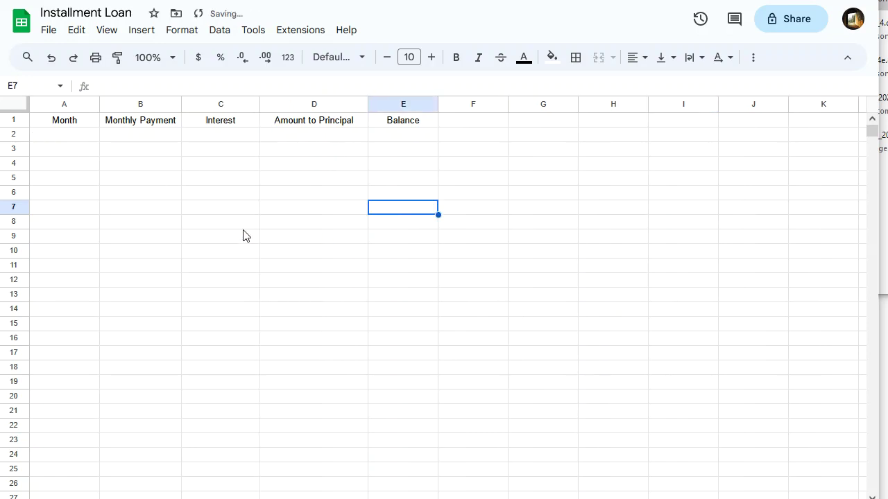
Enter the starting month numbers 0, 1 and 2 in cells A2 through A4.
click(83, 136)
text(0)
key(Return)
text(1)
key(Return)
text(2)
key(Return)
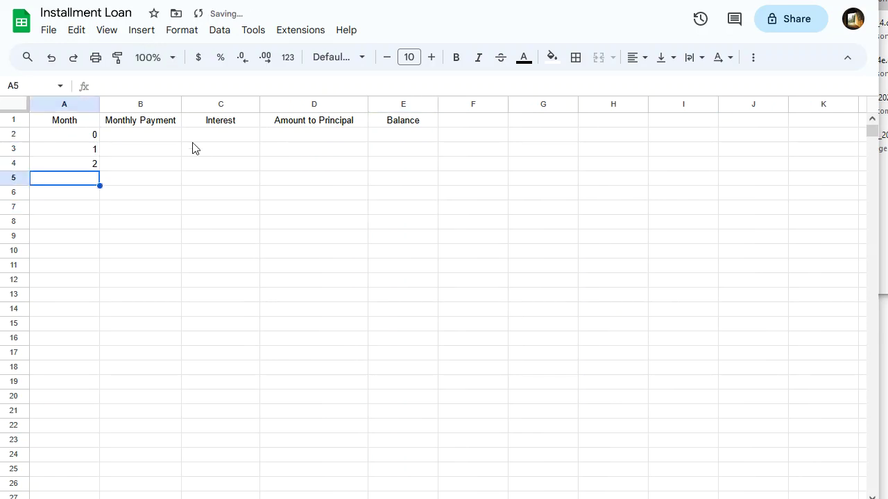
Extend the month number series down column A from the existing values to 41 in cell A43.
click(248, 254)
drag(78, 153, 97, 484)
scroll(346, 340, up, 5)
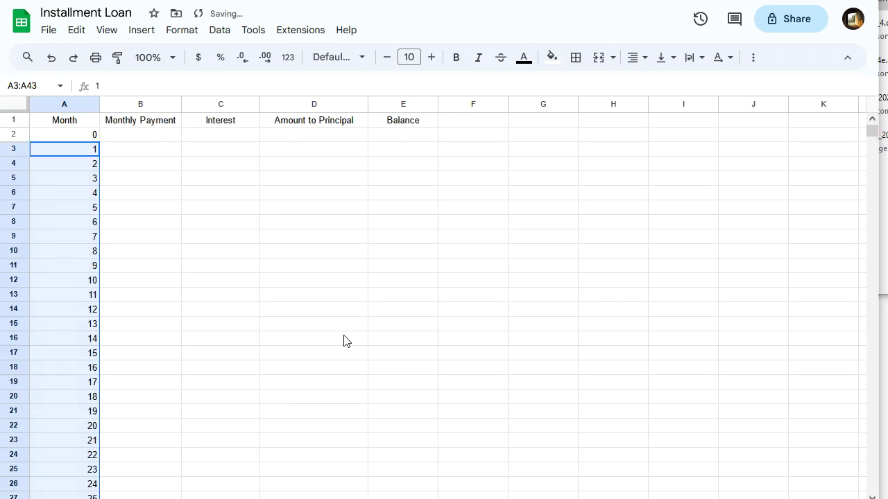
click(346, 341)
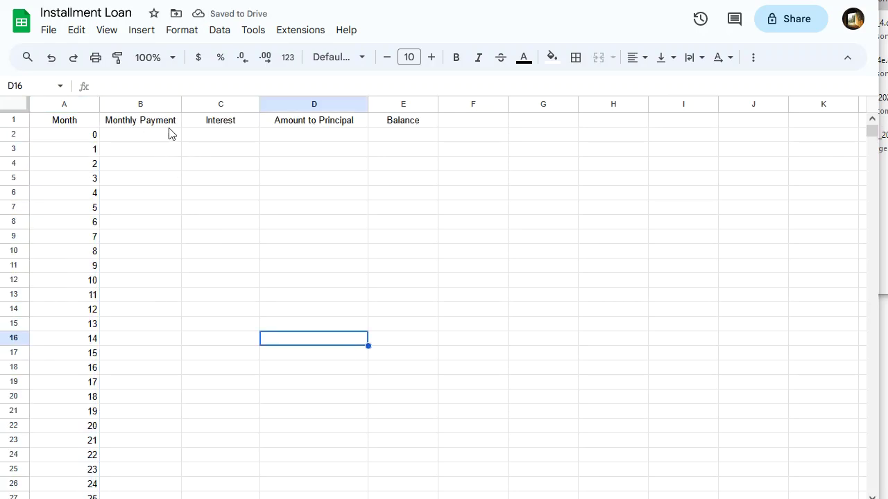
Freeze the first row so the headers stay in place, and check it against the lower rows.
click(14, 120)
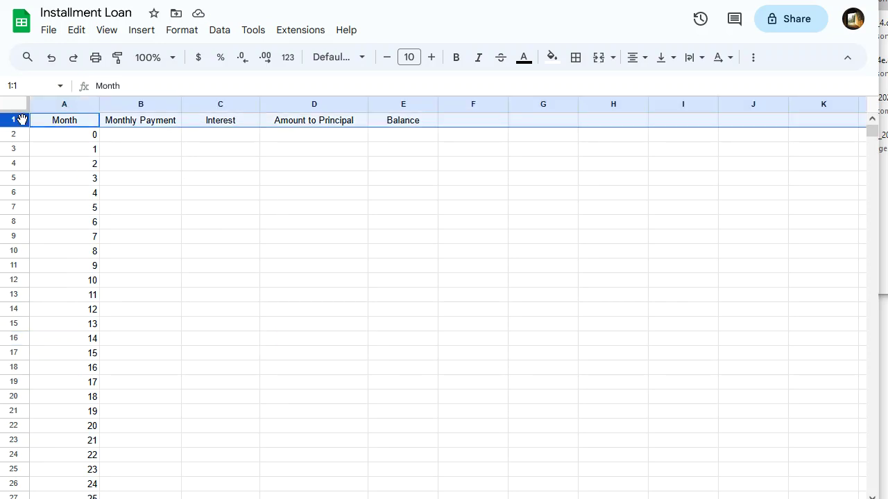
click(114, 35)
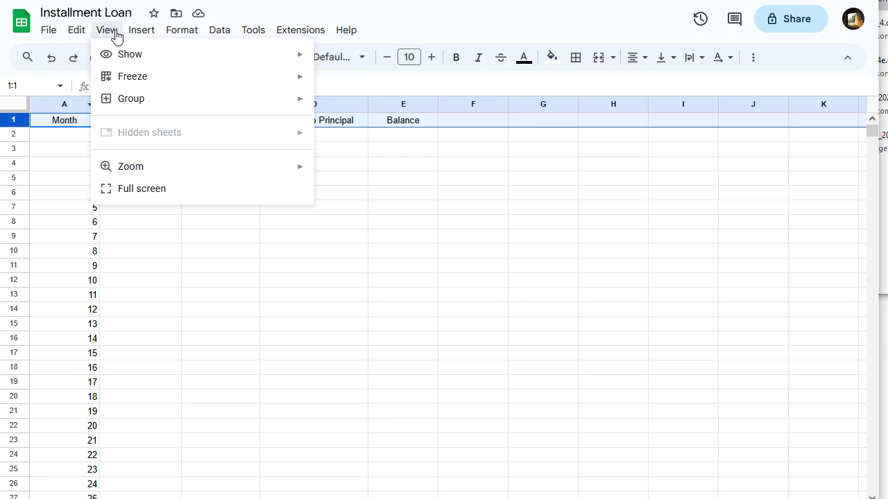
mouse_move(140, 84)
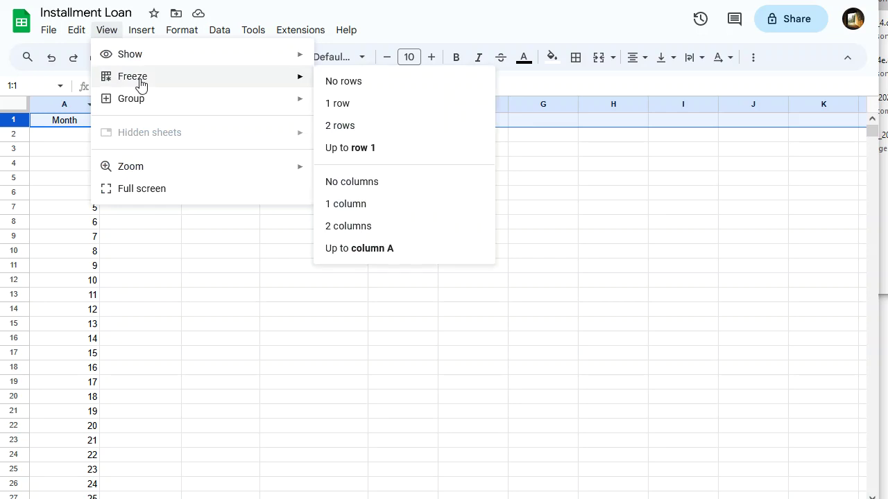
click(356, 105)
click(413, 214)
scroll(399, 242, down, 7)
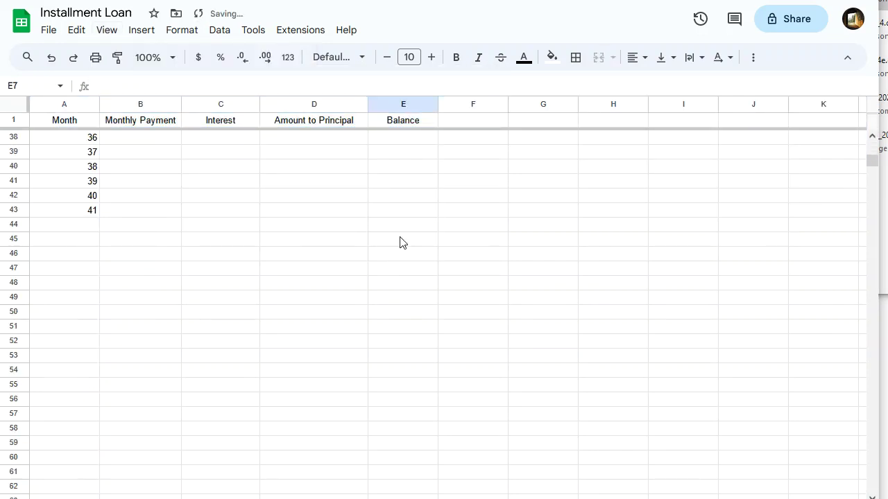
scroll(399, 242, up, 7)
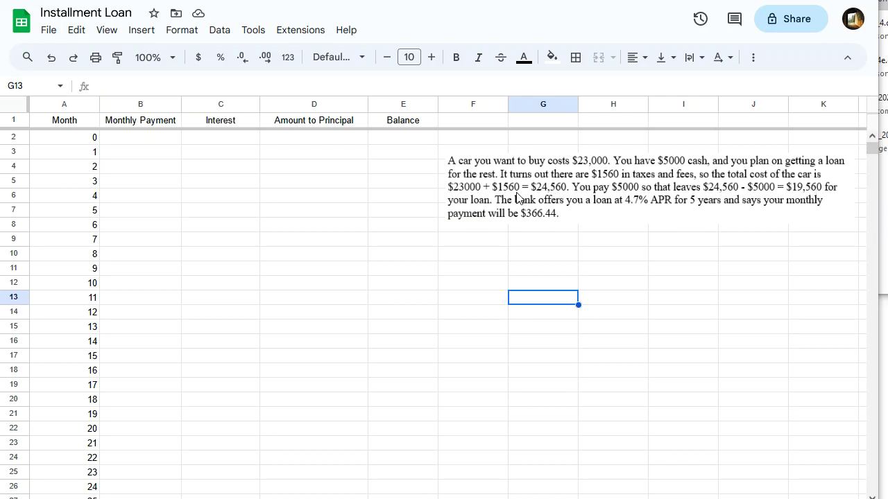
Enter the loan amount 19560 as the month 0 balance in cell E2.
click(385, 143)
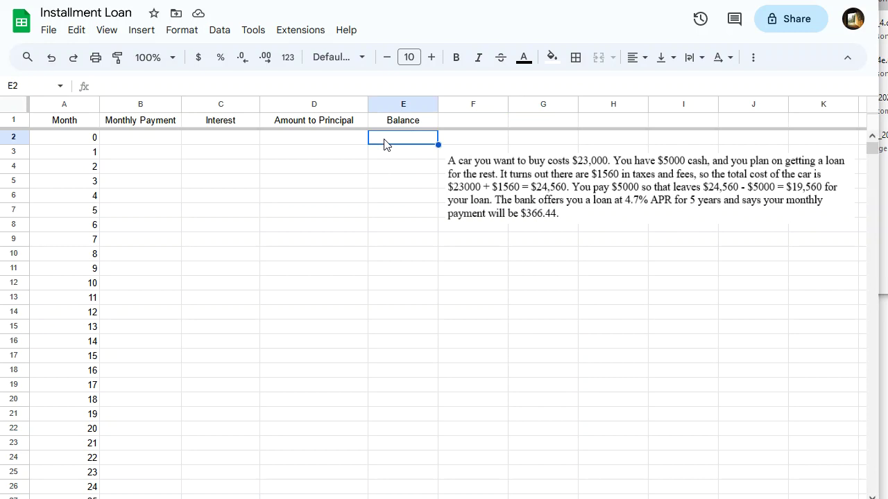
text(19560)
key(Return)
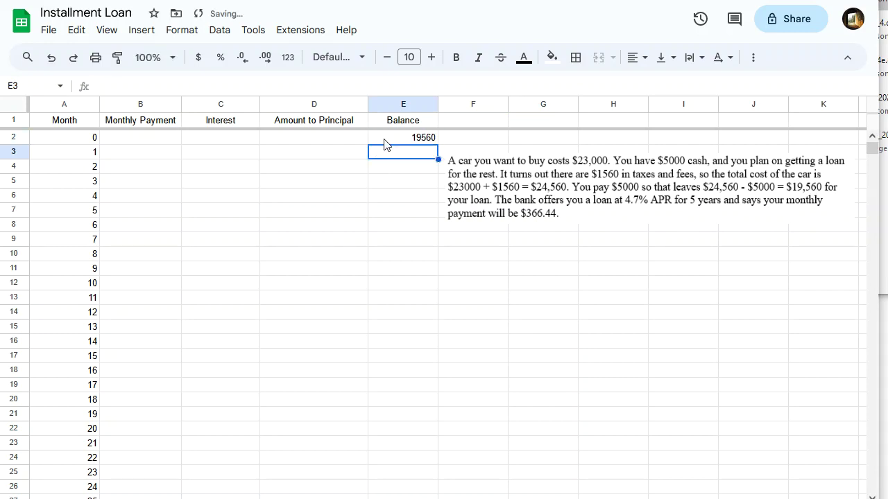
click(323, 316)
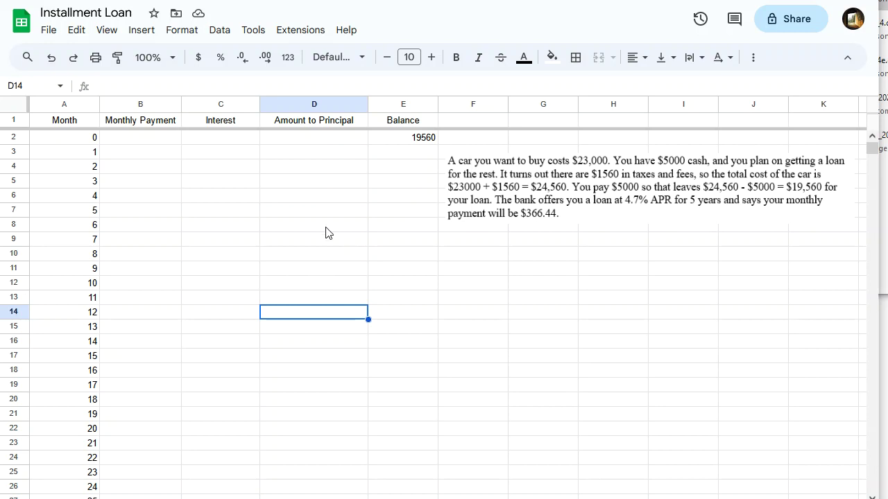
Calculate the month 1 payment in cell B3 with the formula =pmt(0.047/12,60,19560,0).
click(146, 139)
click(147, 154)
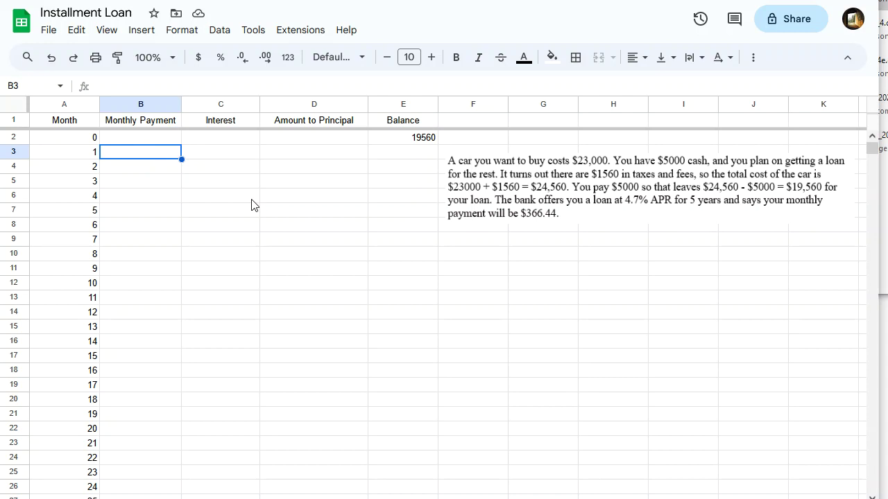
text(=)
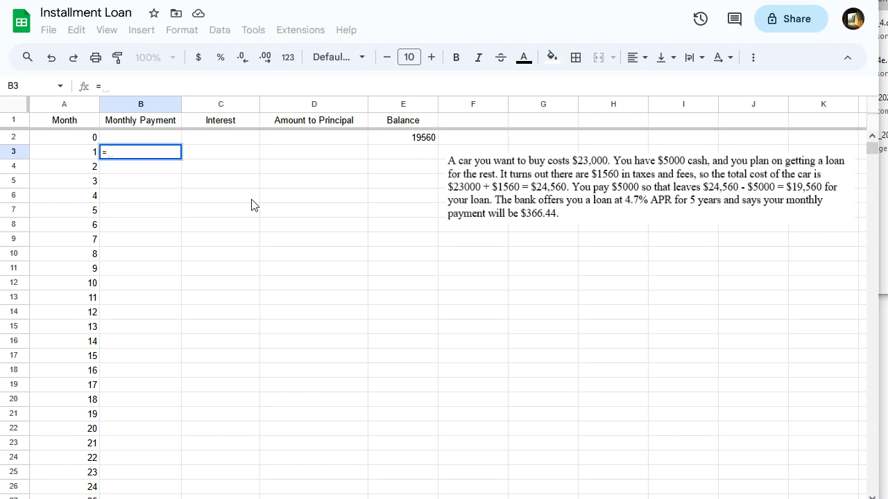
text(pmt(0)
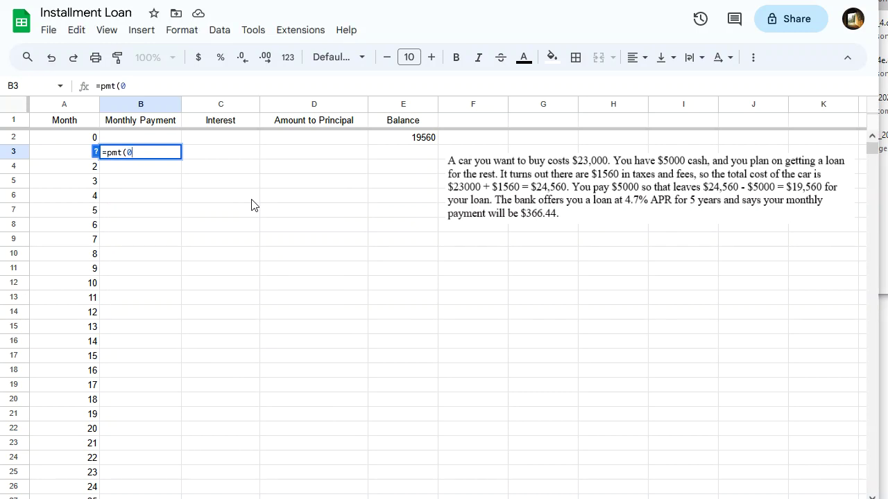
text(.047/12,)
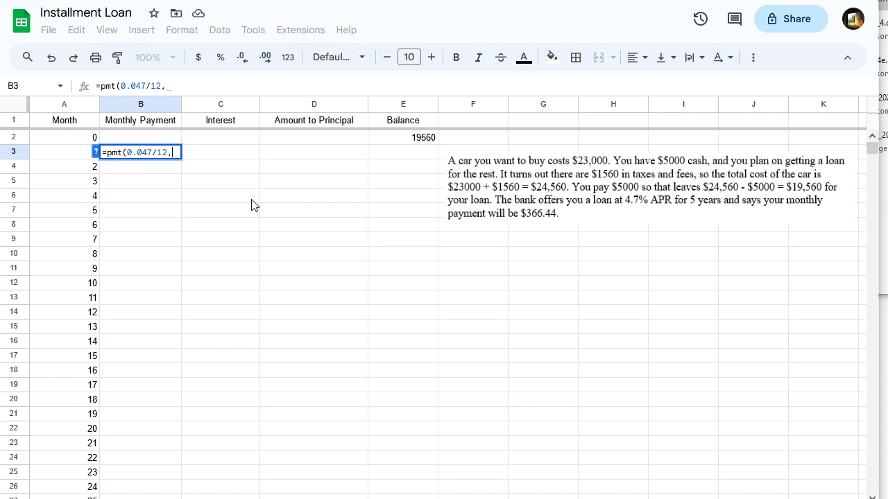
text(60,)
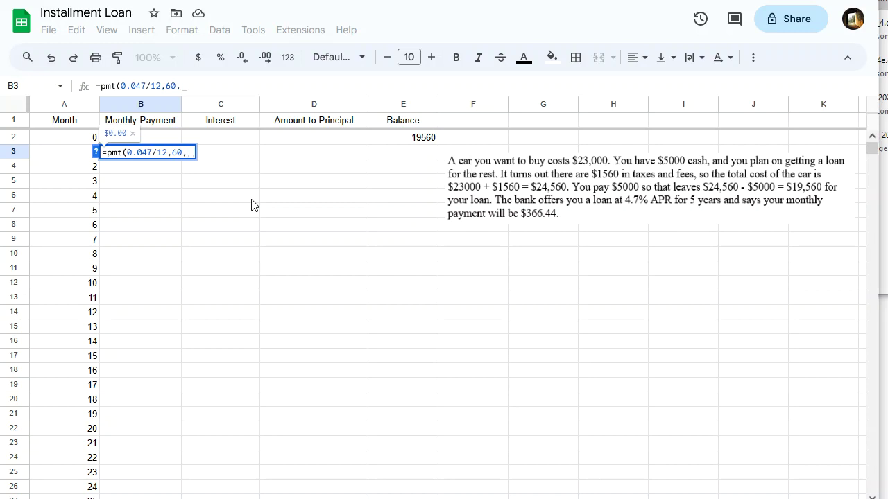
text(19)
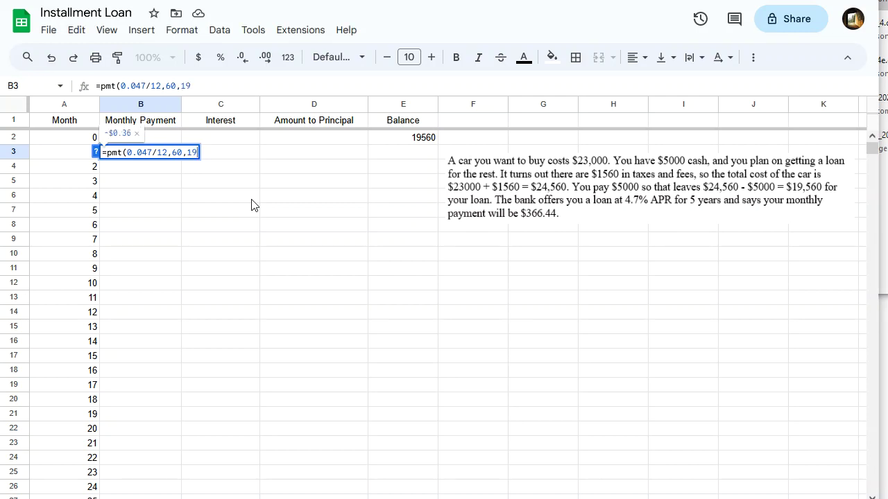
text(560,)
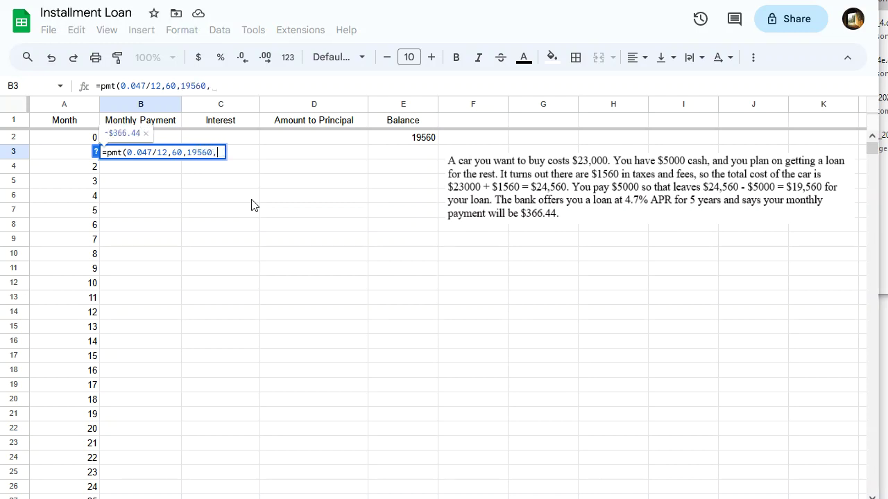
text(0))
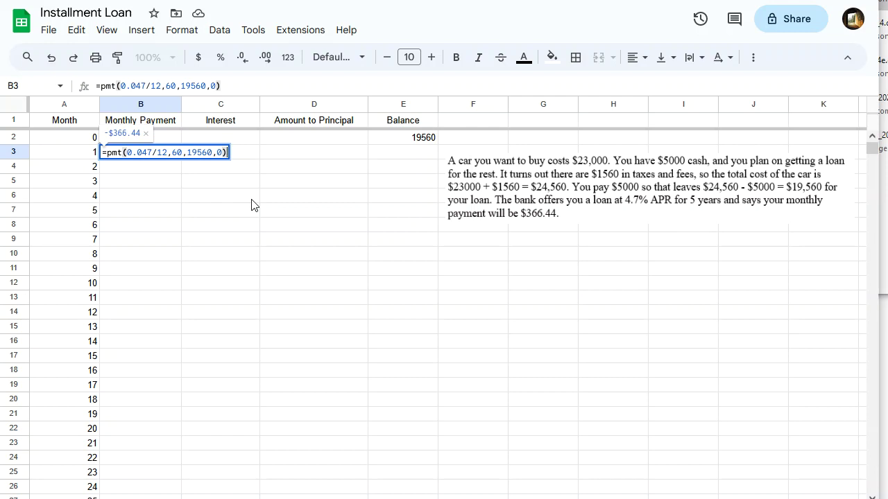
key(Return)
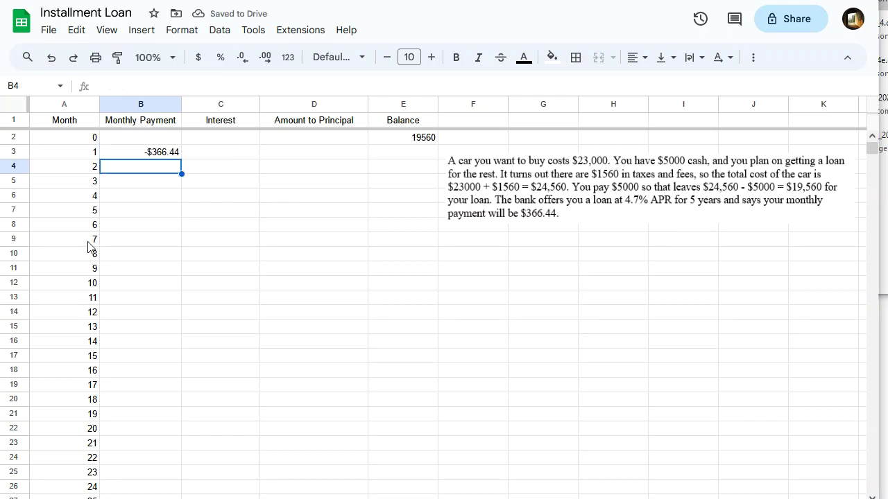
Calculate the month 1 interest in cell C3 with the formula =E2*0.047/12.
click(229, 157)
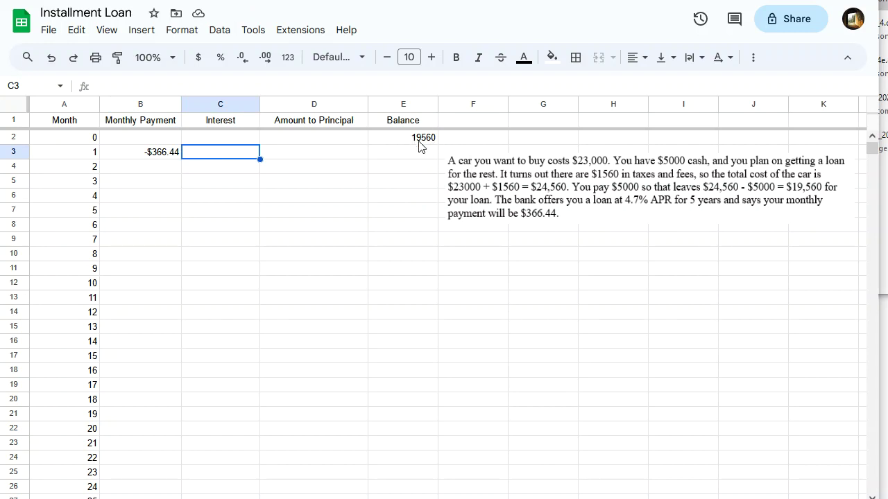
click(140, 88)
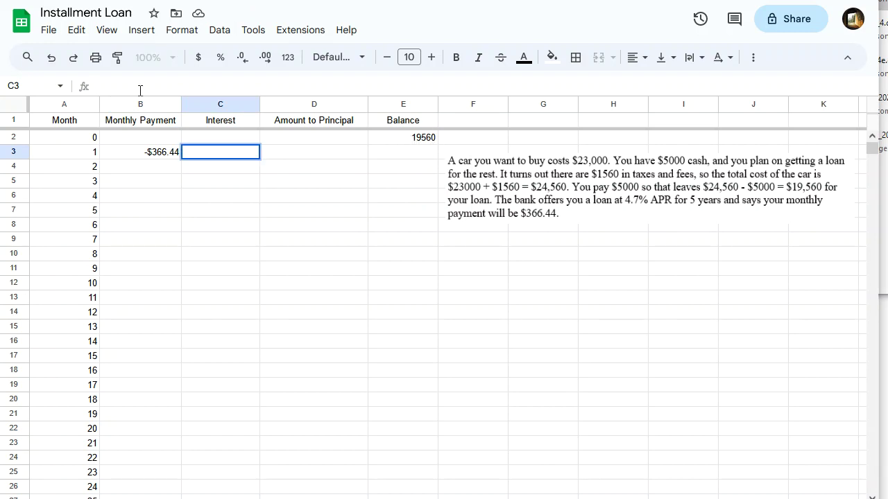
text(=)
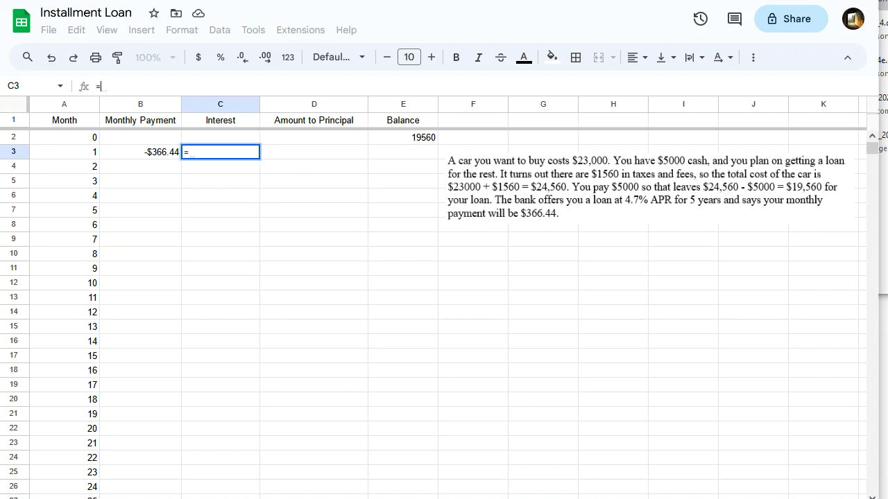
click(423, 140)
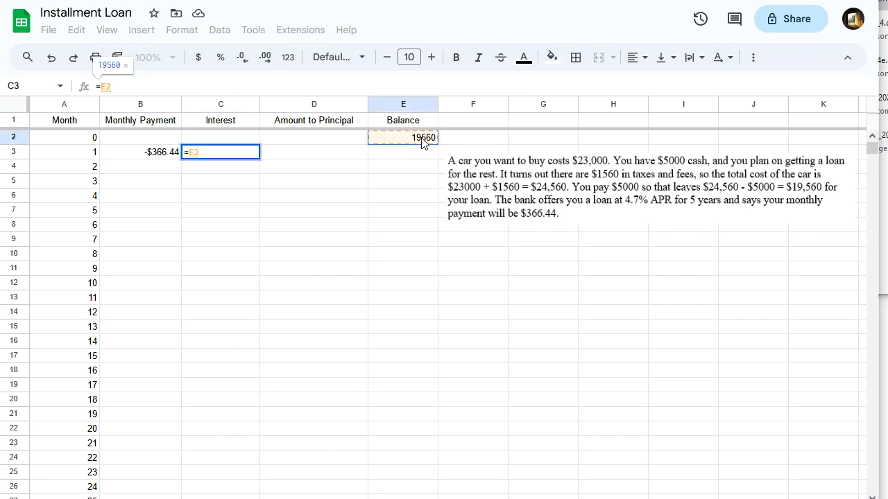
text(*)
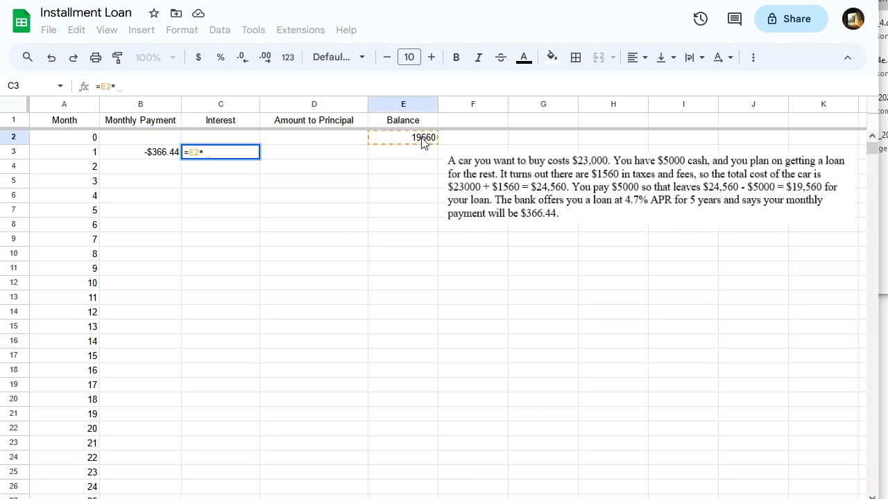
text(0.)
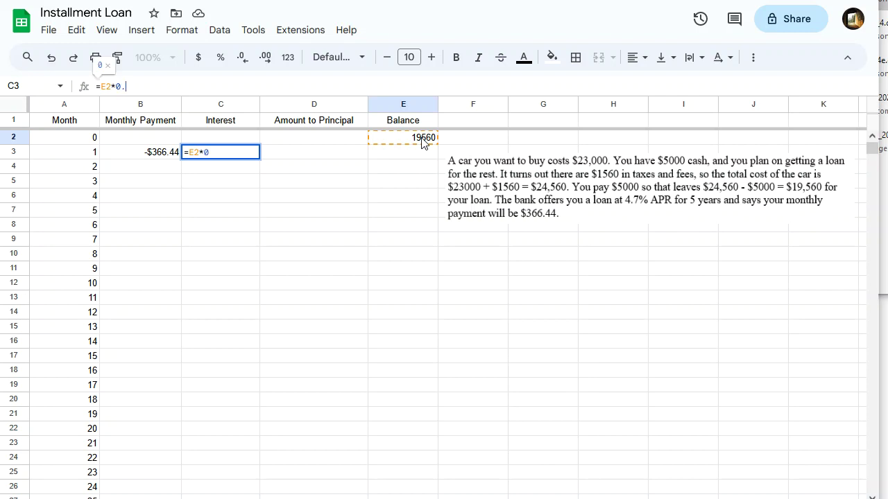
text(047)
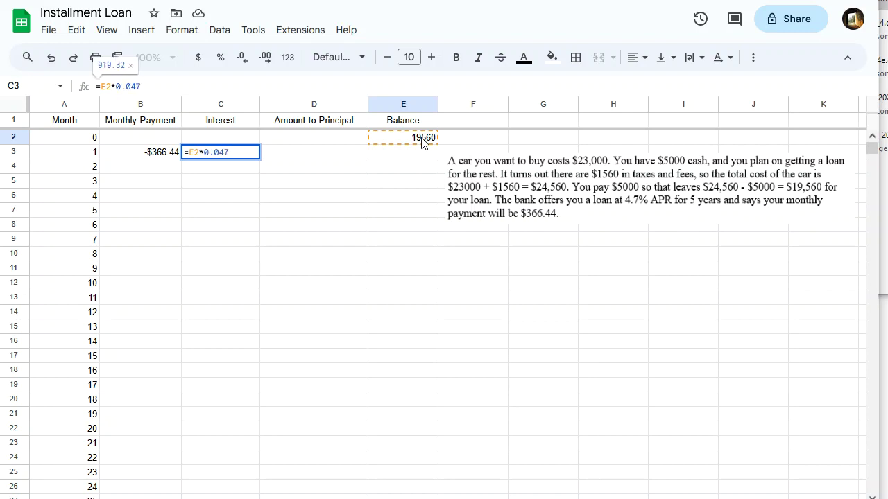
text(/12)
key(Return)
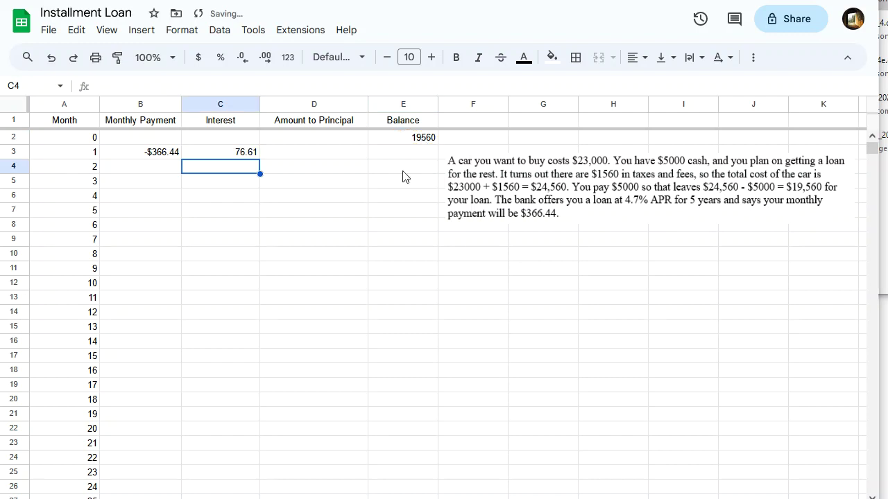
Calculate the month 1 amount to principal in cell D3 with the formula =B3+C3.
click(329, 162)
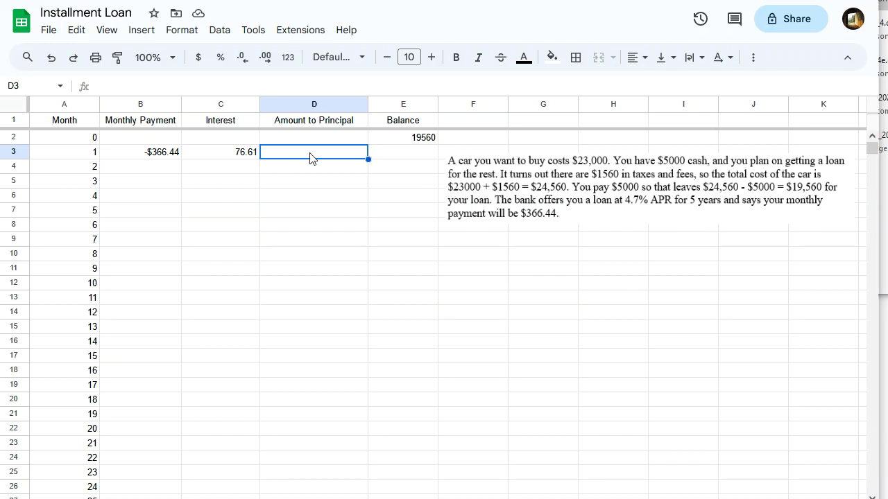
text(=)
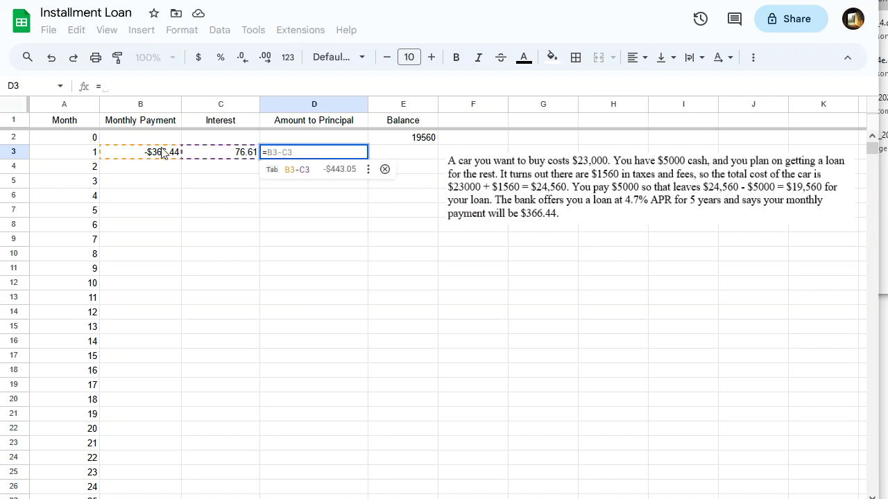
click(165, 158)
text(+)
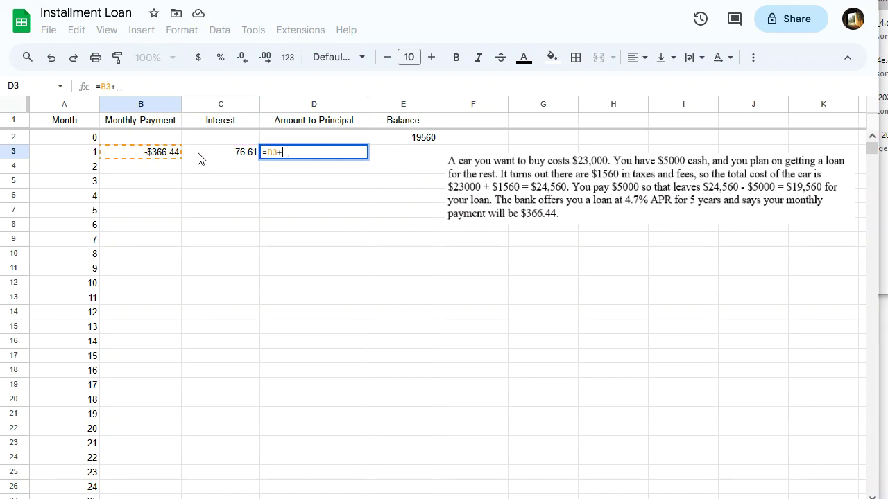
click(198, 157)
key(Return)
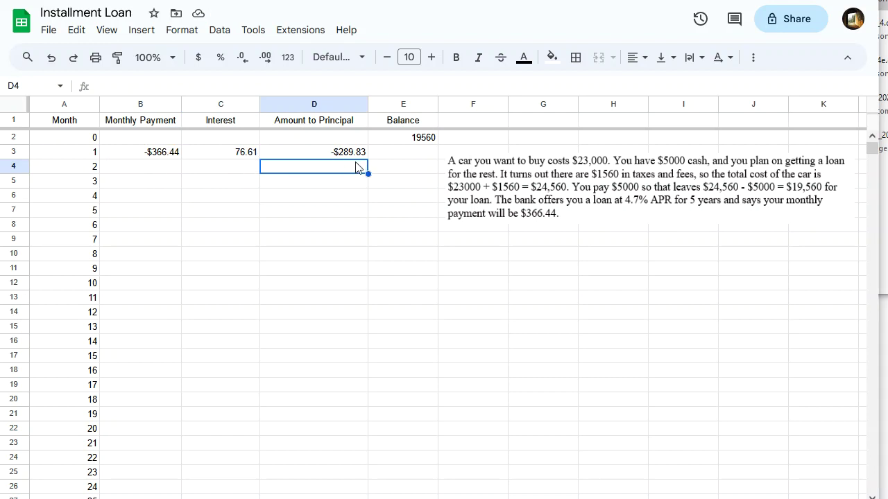
Calculate the month 1 balance in cell E3 with the formula =E2+D3.
click(421, 152)
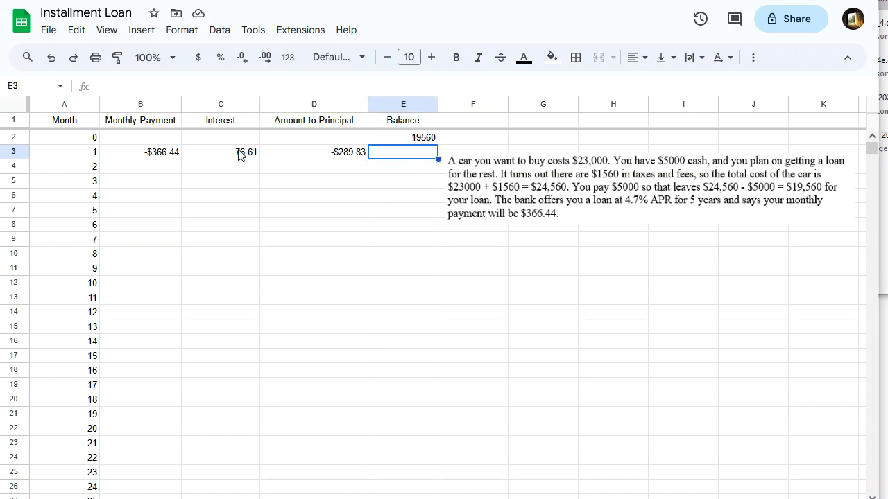
click(167, 89)
text(=)
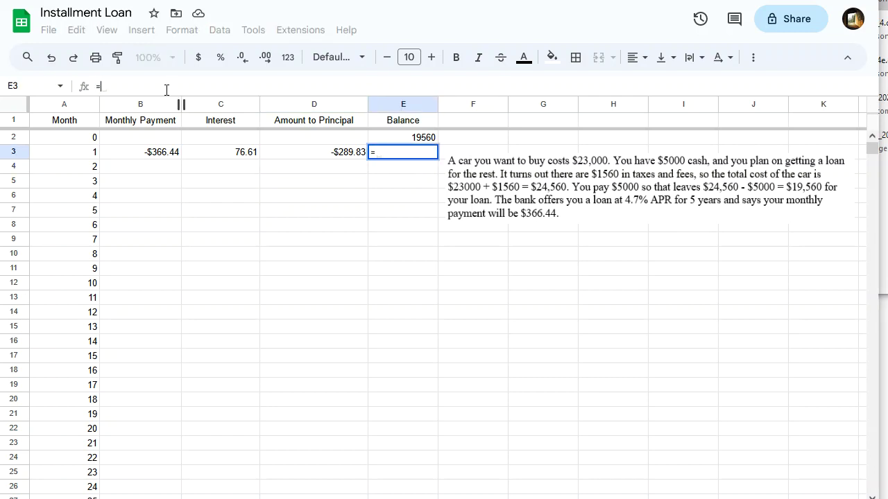
click(393, 138)
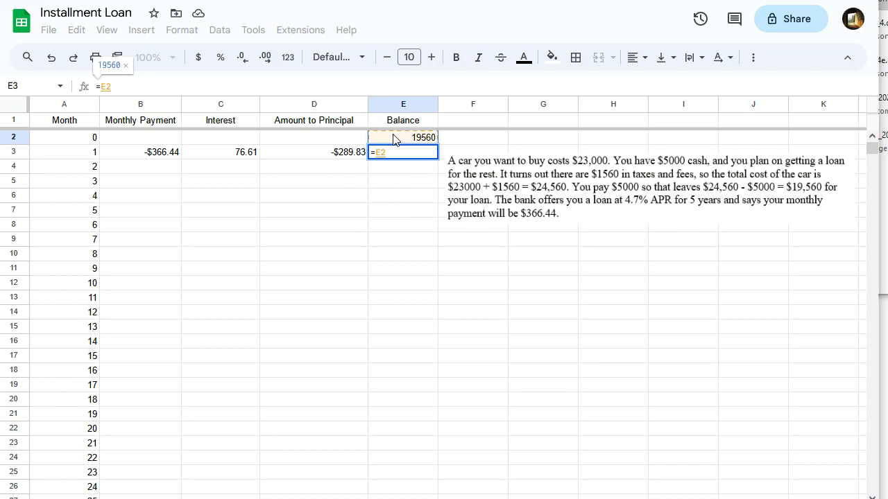
text(+)
click(340, 154)
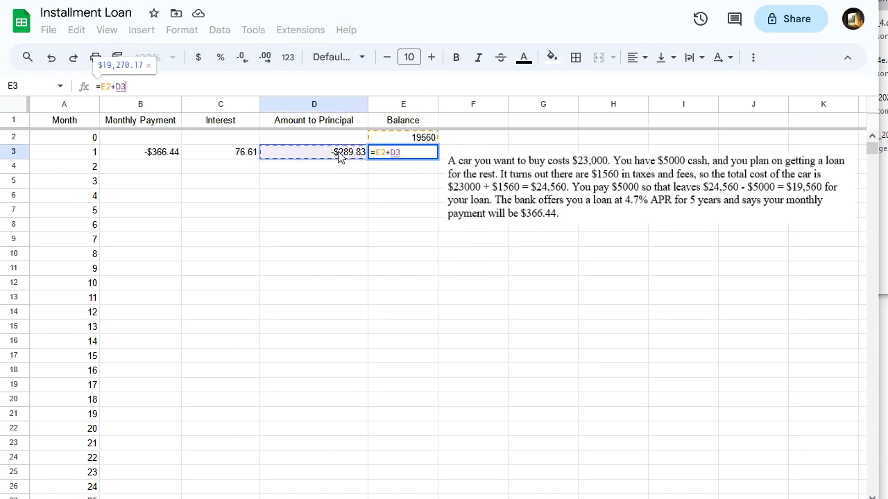
key(Return)
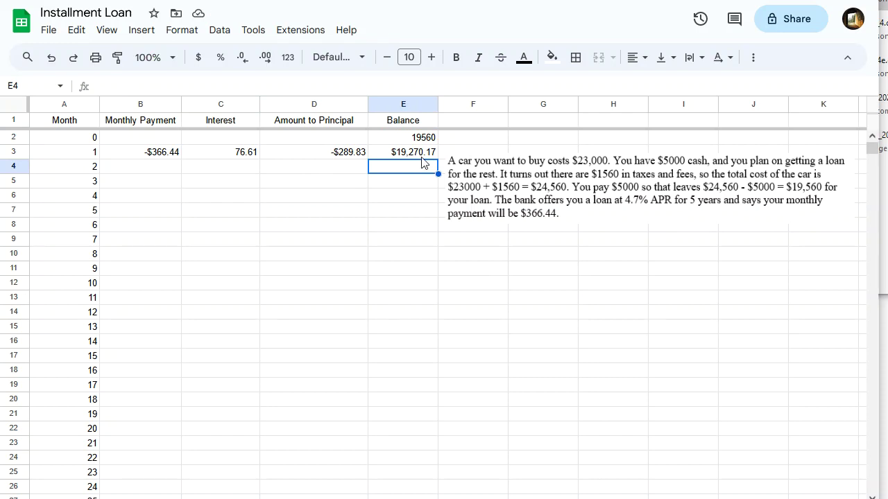
click(381, 246)
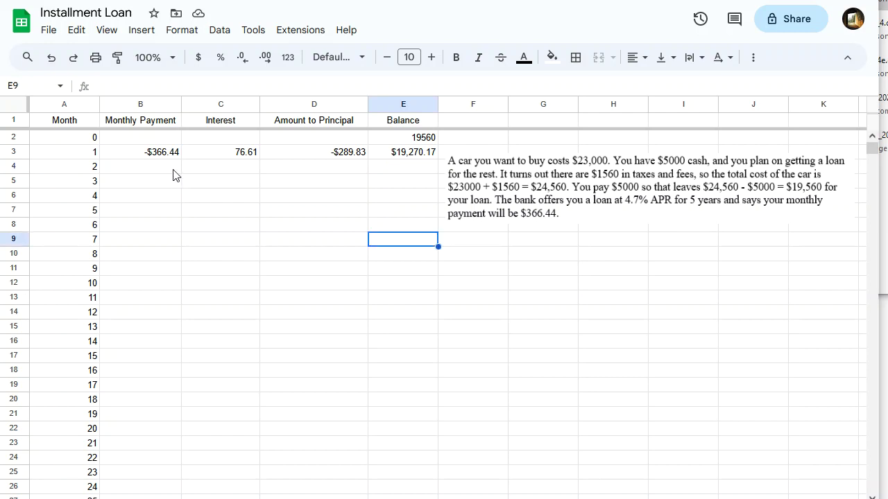
Try filling the month 1 payment formula from B3 down to B7, inspect a copied cell, and undo the fill.
click(161, 156)
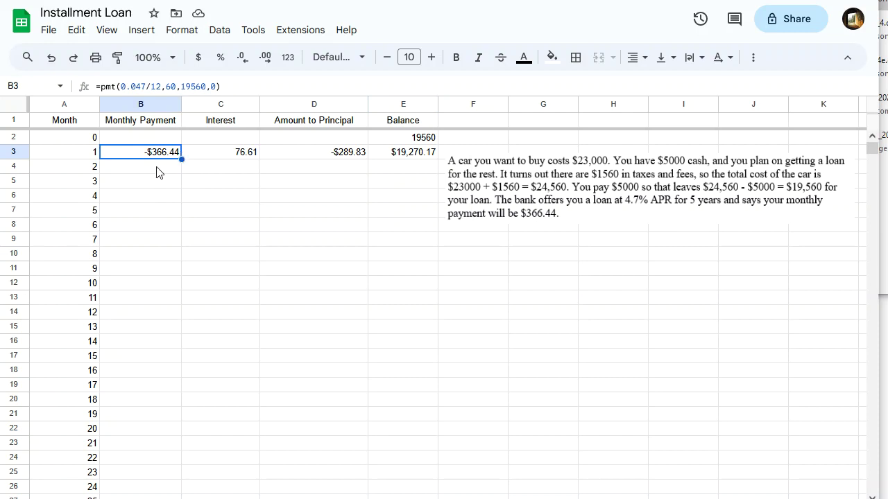
click(165, 172)
click(161, 154)
drag(181, 160, 180, 218)
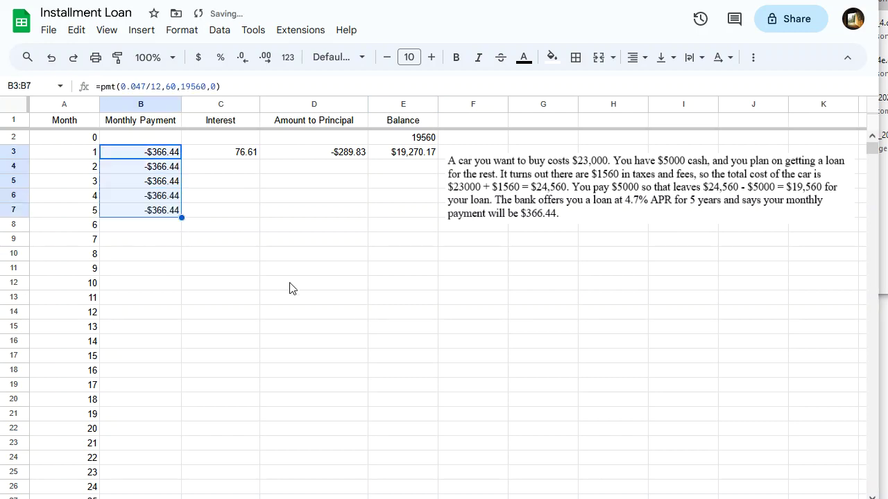
click(150, 197)
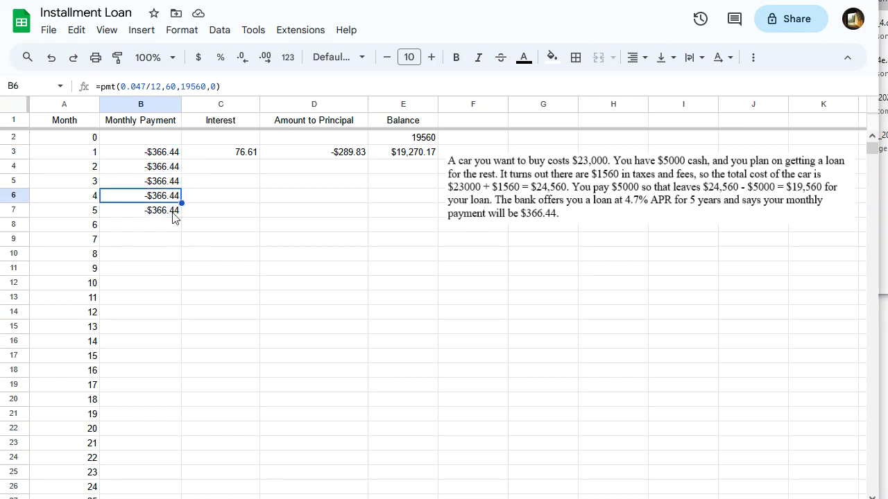
click(50, 63)
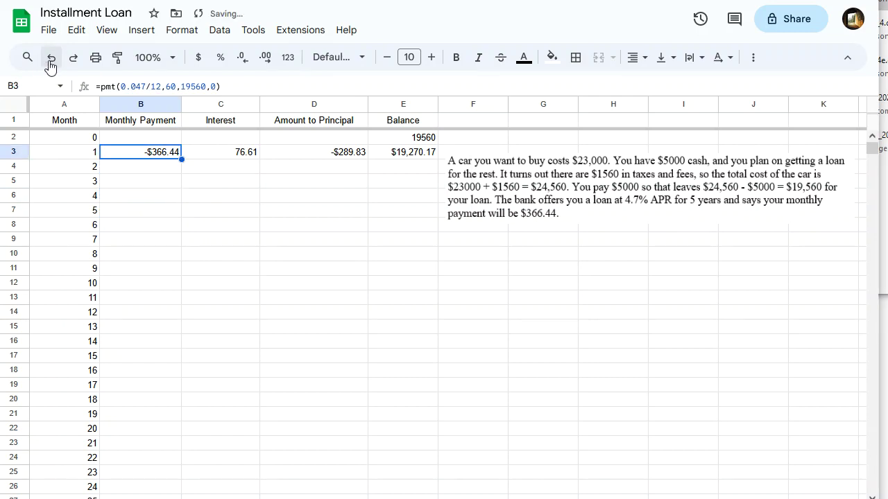
click(265, 240)
Link the month 2 payment in cell B4 to the month 1 payment with the formula =B3.
click(165, 174)
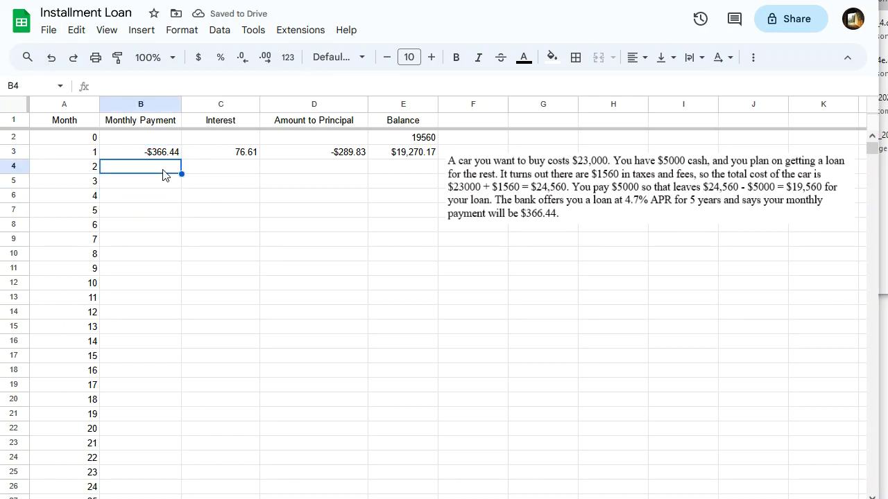
text(=)
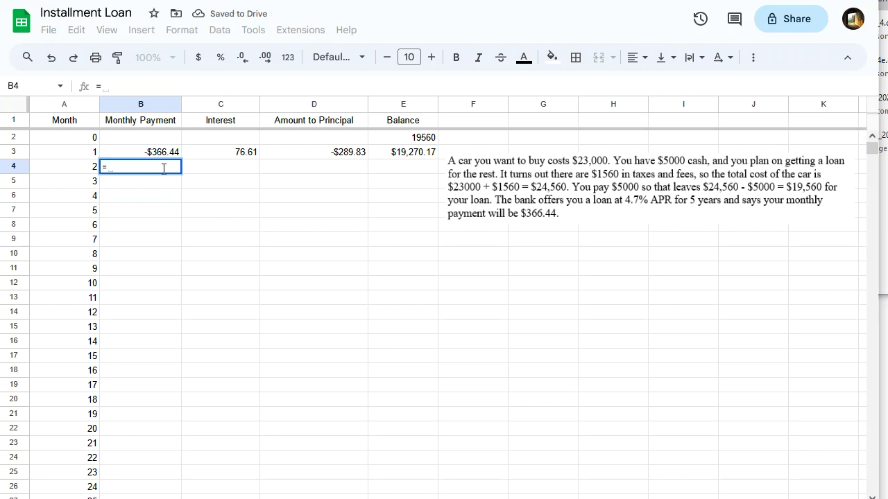
click(165, 153)
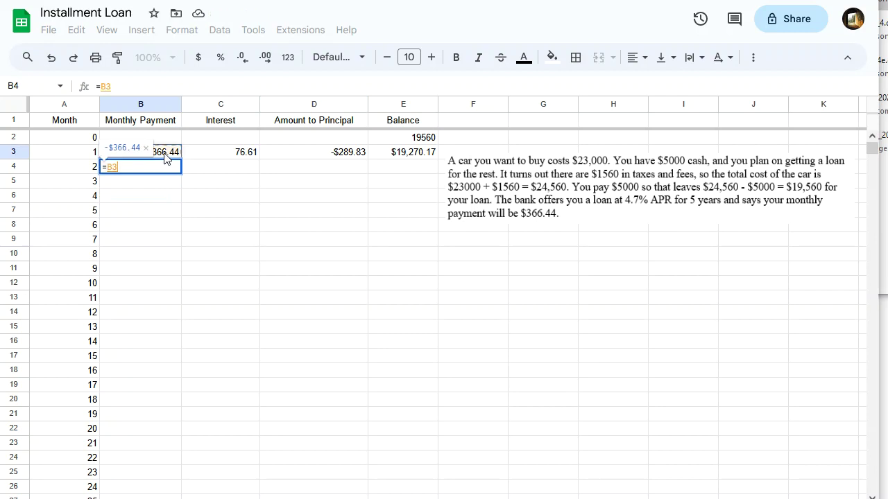
key(Return)
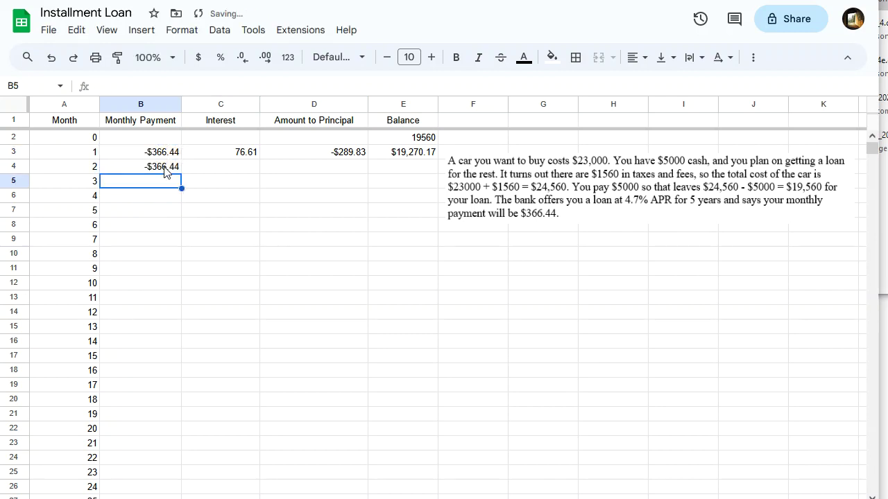
Fill the B4 payment formula down the Monthly Payment column to month 41 in cell B43.
click(165, 172)
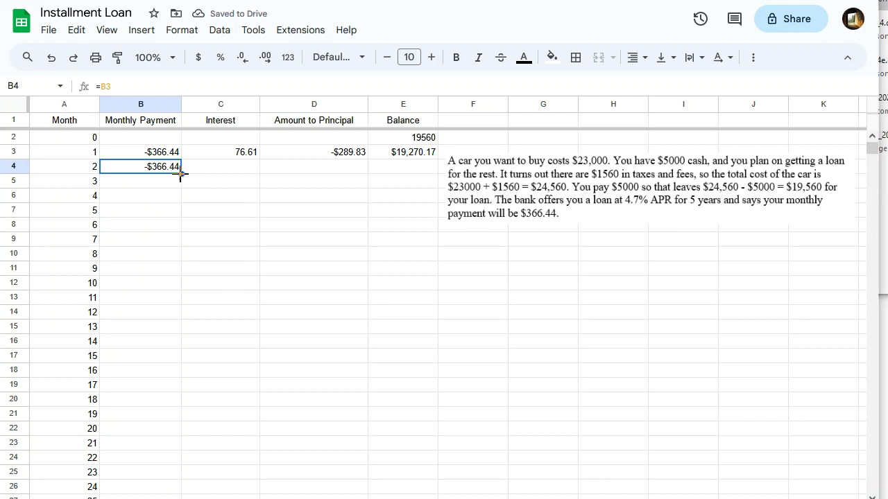
drag(181, 173, 179, 461)
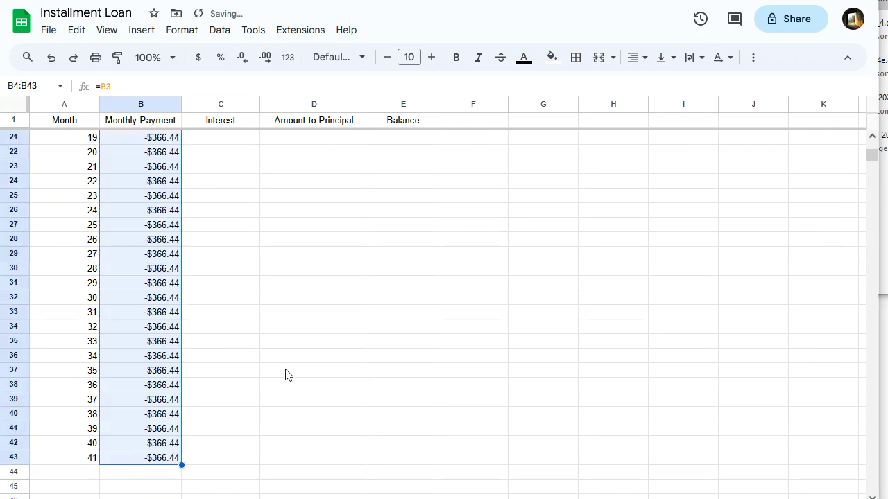
click(287, 372)
scroll(287, 372, up, 7)
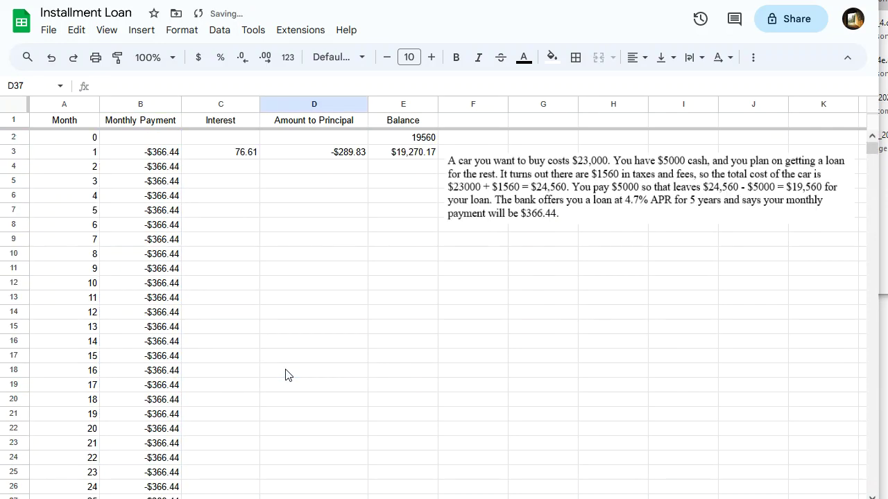
Change the loan amount in B3's payment formula to 29560 and check the linked payment cells below it.
click(166, 158)
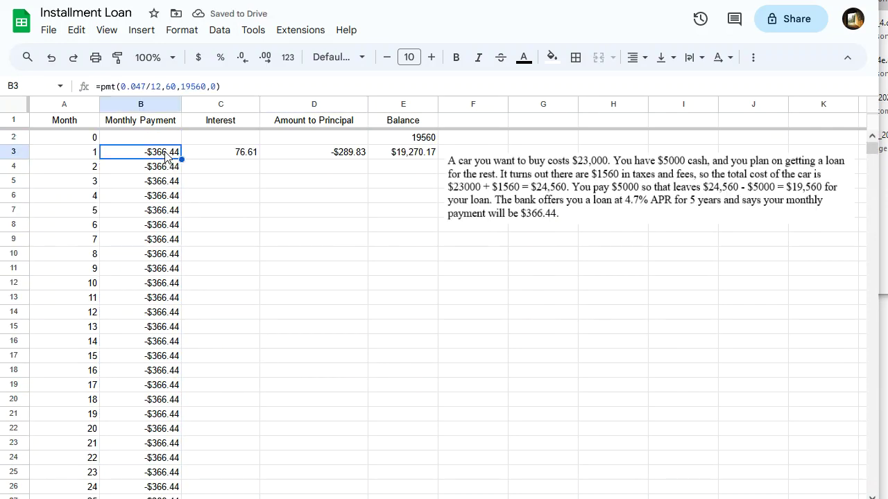
click(196, 89)
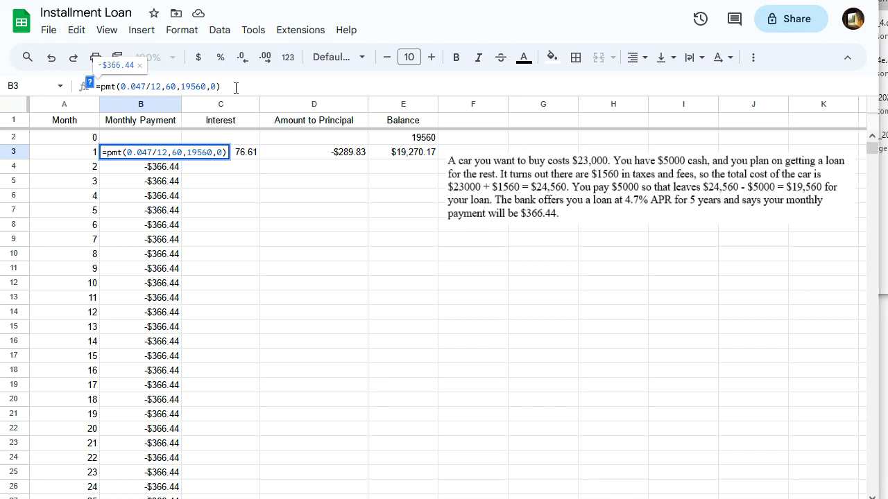
key(BackSpace)
text(2)
key(Return)
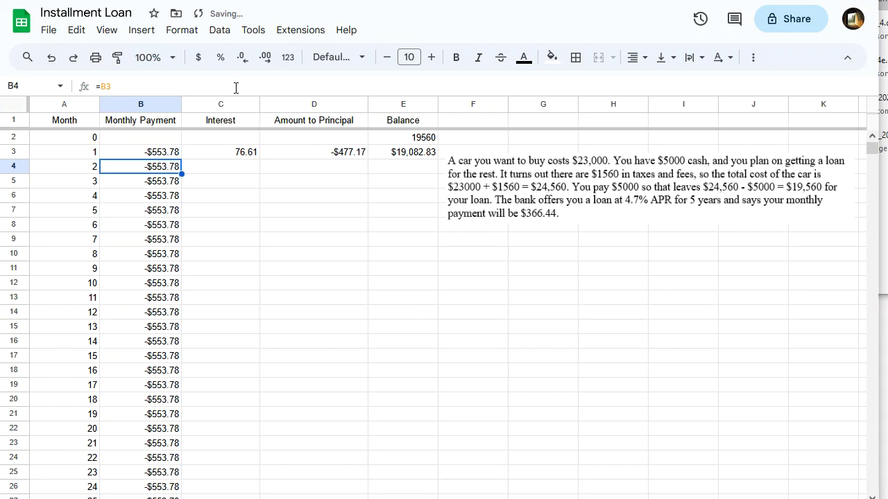
key(Up)
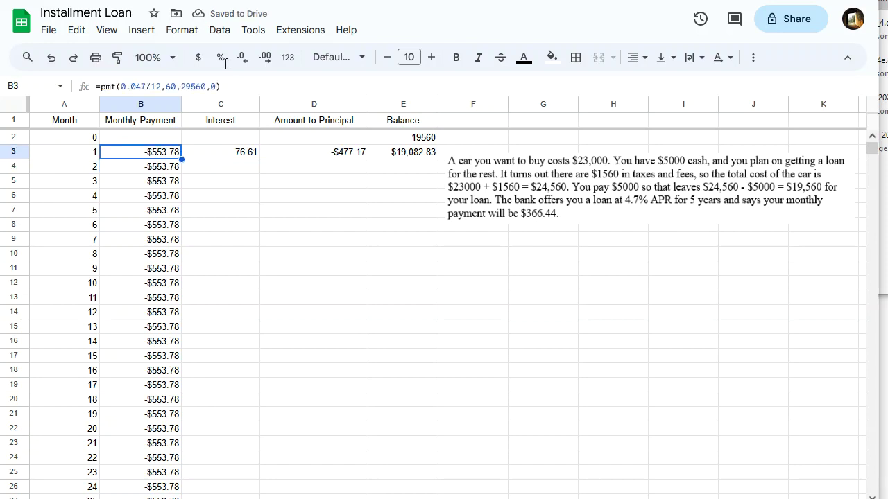
click(157, 170)
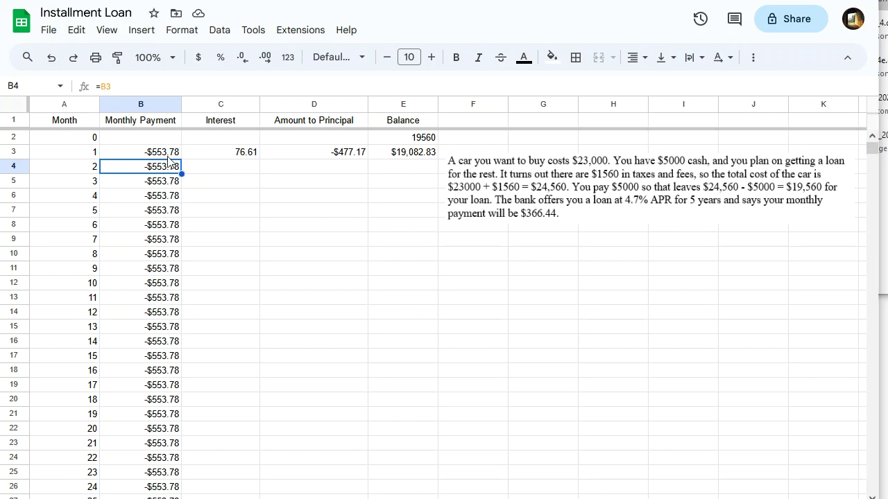
click(169, 185)
click(163, 156)
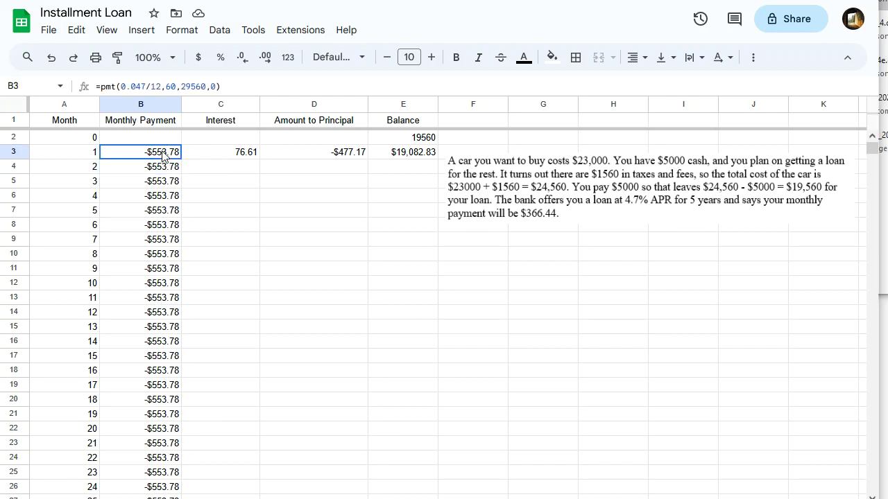
Set the loan amount in B3's payment formula back to 19560.
click(186, 87)
key(BackSpace)
text(1)
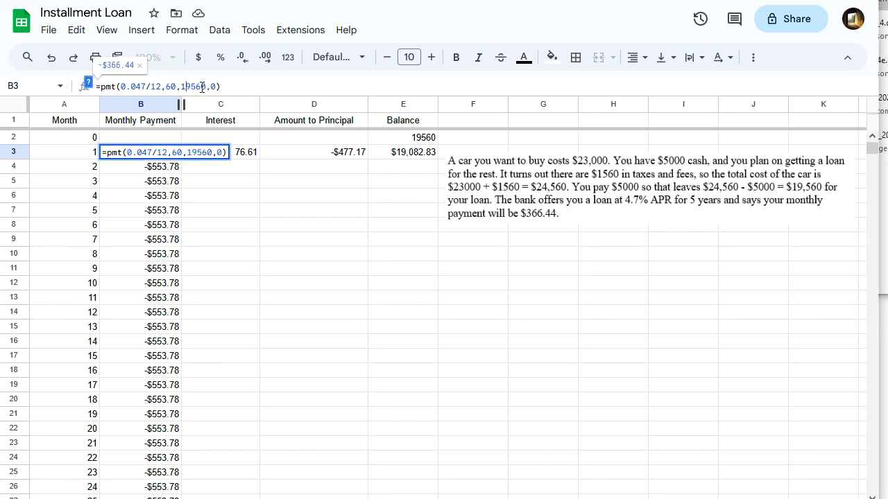
key(Return)
click(331, 229)
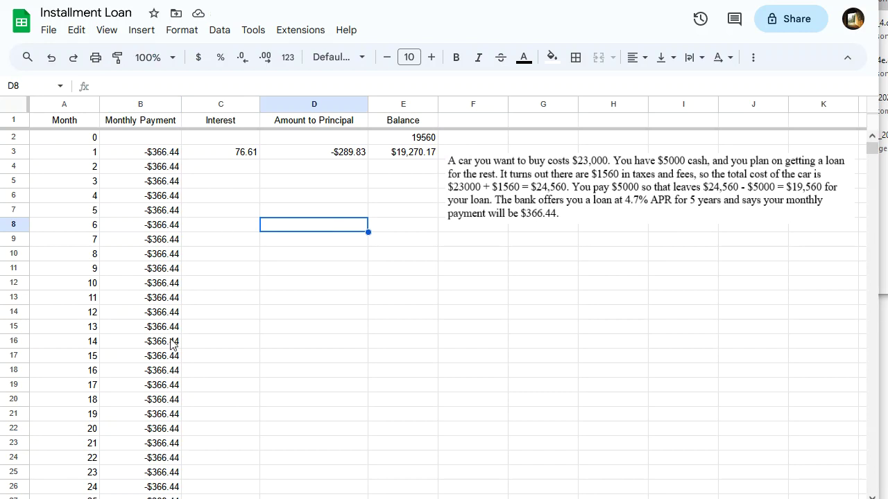
Fill the month 1 interest, principal and balance formulas in C3:E3 down to row 56.
click(227, 157)
drag(227, 157, 438, 497)
drag(436, 429, 436, 429)
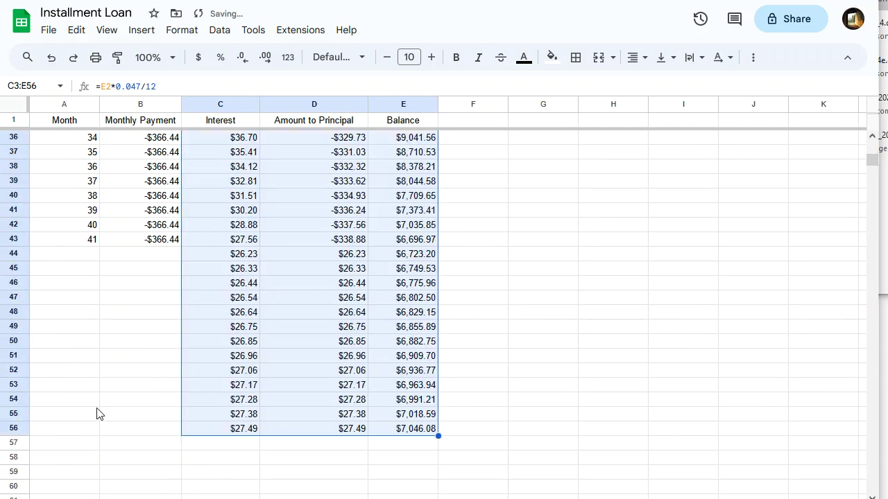
Extend the month numbers in column A down to month 60 in row 62.
click(85, 371)
drag(81, 227, 86, 240)
drag(101, 318, 99, 473)
scroll(145, 452, down, 3)
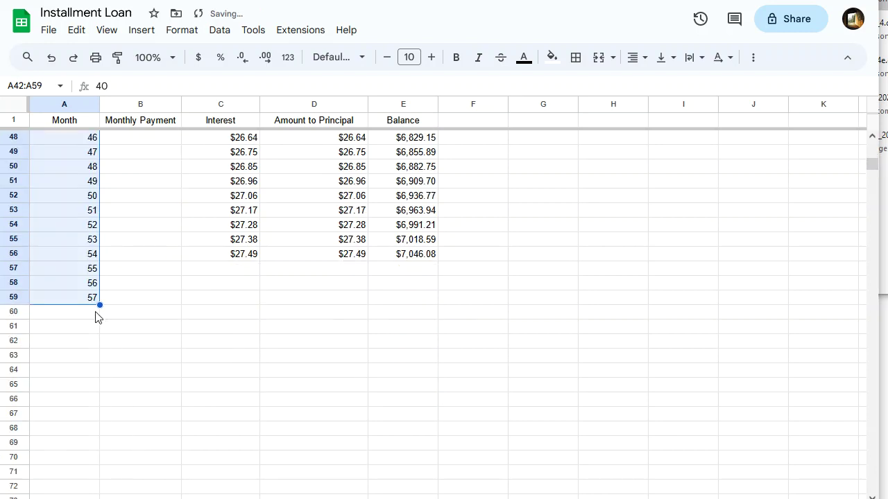
drag(99, 306, 125, 345)
click(200, 345)
Fill the monthly payment formula from B43 down to month 60 in row 62.
scroll(173, 312, up, 3)
click(163, 240)
drag(179, 247, 190, 460)
Extend the interest, principal and balance formulas from row 56 down to month 60 in row 62.
click(320, 445)
drag(238, 371, 440, 458)
click(639, 436)
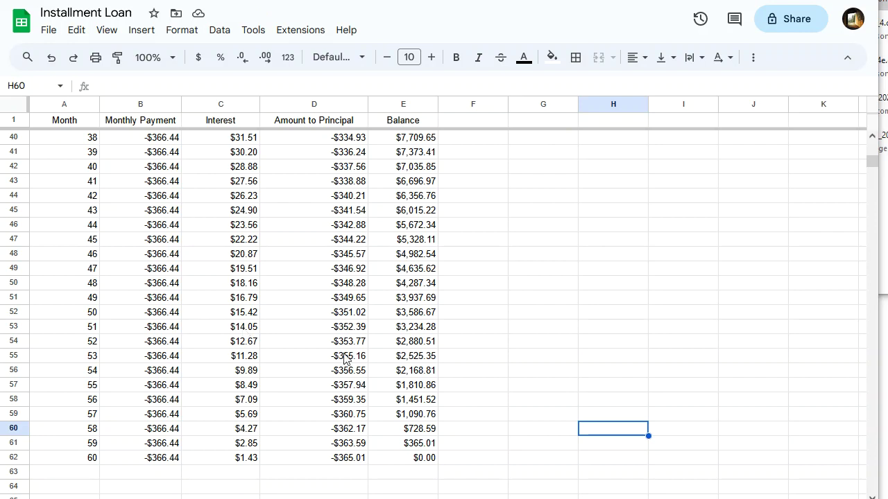
Total the Interest column in cell C64 with =SUM(C2:C62) and format the result as currency.
scroll(349, 398, up, 10)
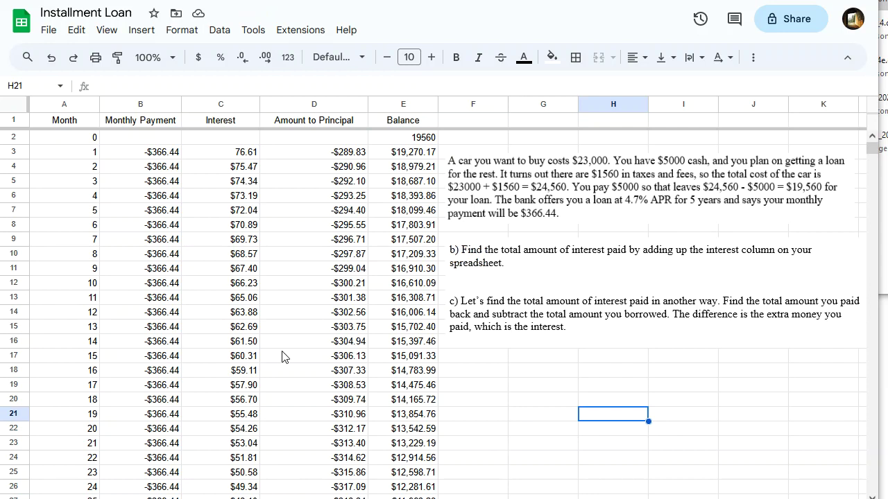
scroll(274, 343, down, 12)
scroll(255, 327, up, 2)
click(249, 256)
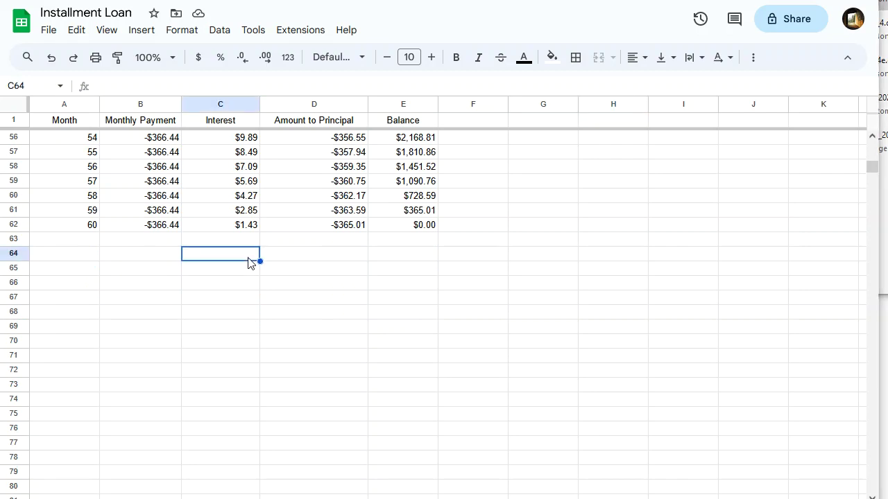
text(=sum)
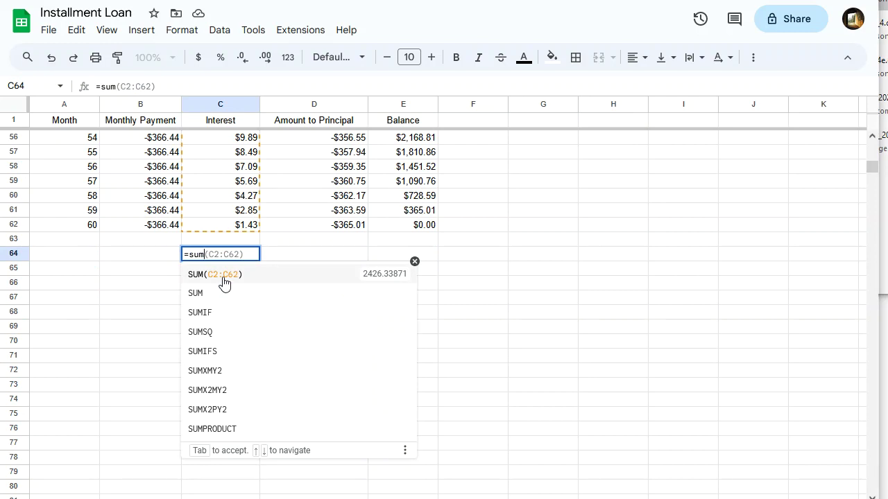
click(224, 278)
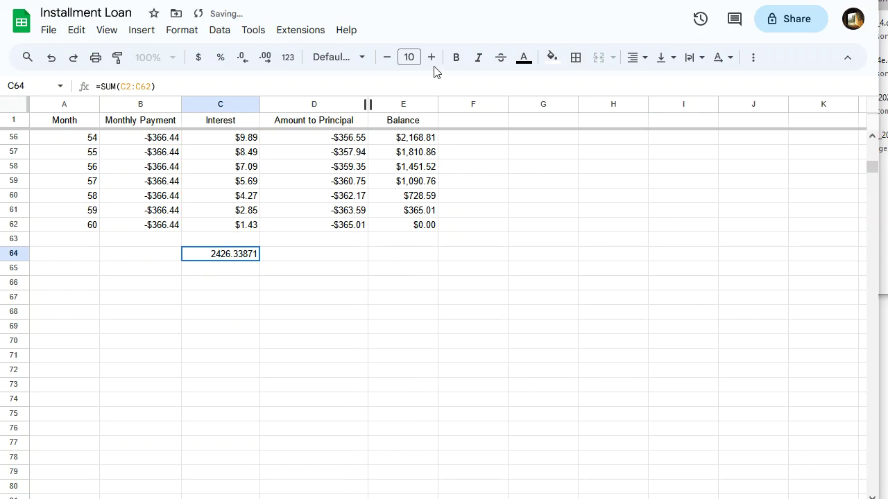
click(199, 57)
click(325, 284)
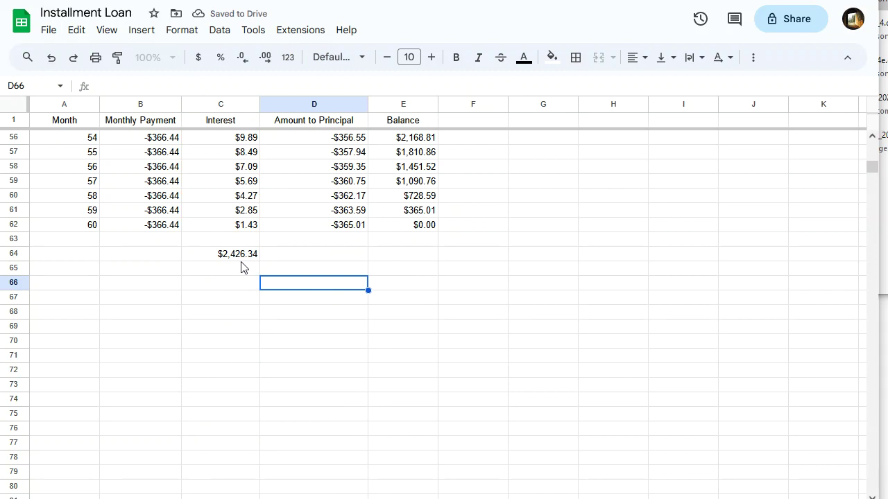
Switch to the worksheet document and handwrite "$366.44/month x 60 months =" beneath question c.
scroll(493, 321, up, 10)
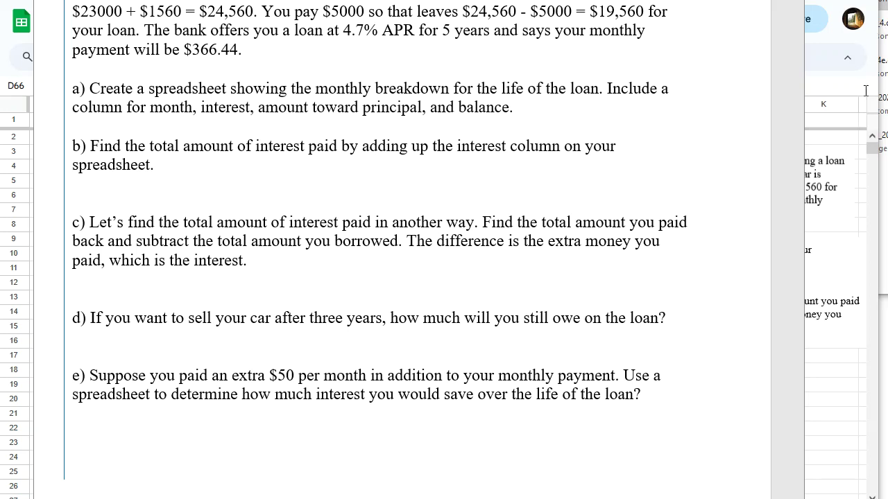
click(841, 348)
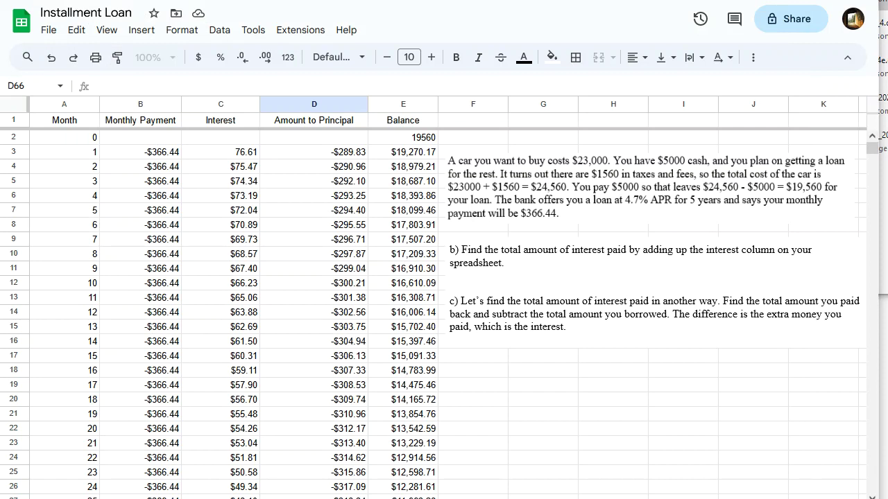
key(alt+Tab)
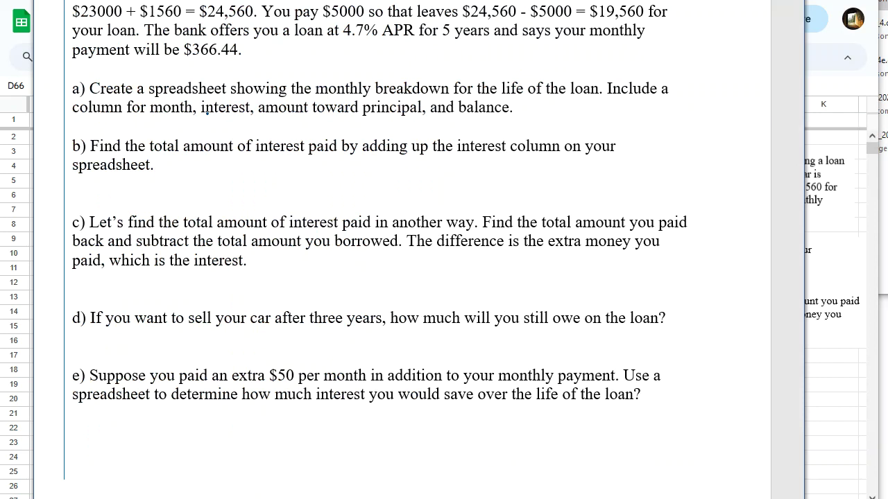
mouse_move(271, 262)
mouse_down()
mouse_move(272, 274)
mouse_move(342, 268)
mouse_up()
click(321, 273)
drag(341, 257, 340, 278)
drag(267, 257, 262, 266)
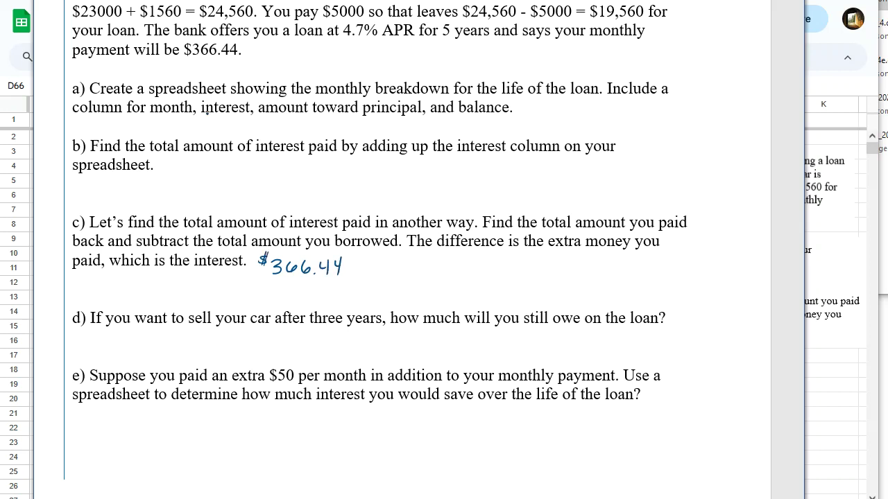
mouse_move(355, 261)
mouse_down()
mouse_move(338, 284)
mouse_move(370, 280)
mouse_up()
mouse_move(379, 272)
mouse_down()
mouse_move(401, 281)
mouse_move(405, 268)
mouse_up()
mouse_move(409, 263)
mouse_down()
mouse_move(409, 279)
mouse_move(422, 280)
mouse_move(489, 264)
mouse_move(534, 275)
mouse_up()
mouse_move(525, 267)
mouse_down()
mouse_move(550, 273)
mouse_move(531, 276)
mouse_move(584, 270)
mouse_up()
drag(574, 273, 586, 273)
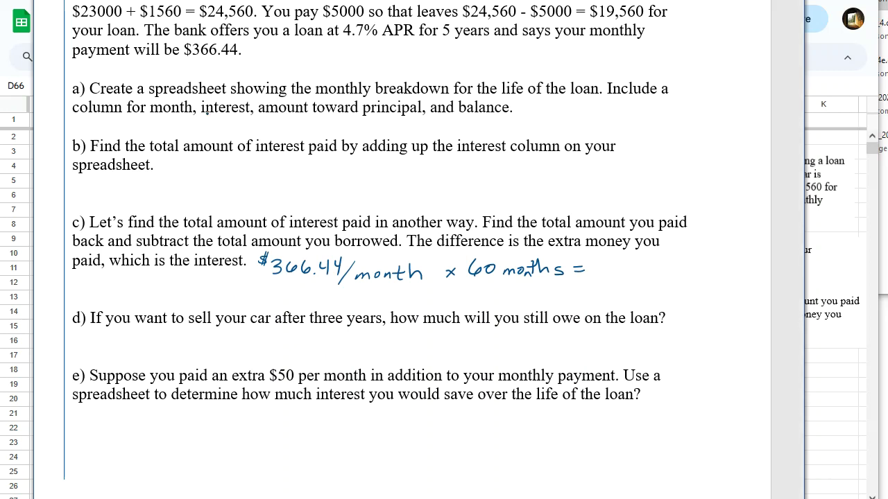
Handwrite the total repaid, $21,986.40, after the equals sign, undoing and rewriting the misdrawn digit.
mouse_move(605, 262)
mouse_down()
mouse_move(600, 275)
mouse_move(633, 283)
mouse_move(663, 272)
mouse_up()
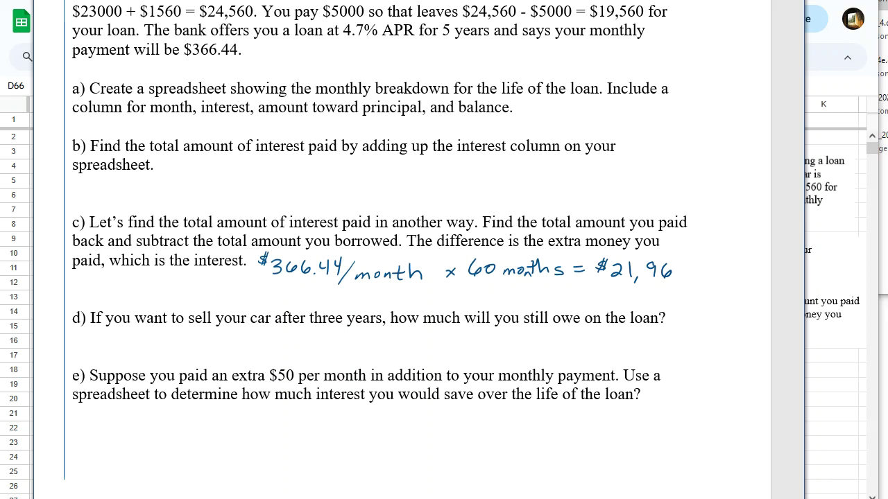
key(ctrl+z)
mouse_move(672, 264)
mouse_down()
mouse_move(668, 272)
mouse_move(682, 276)
mouse_move(710, 276)
mouse_move(721, 265)
mouse_up()
click(694, 276)
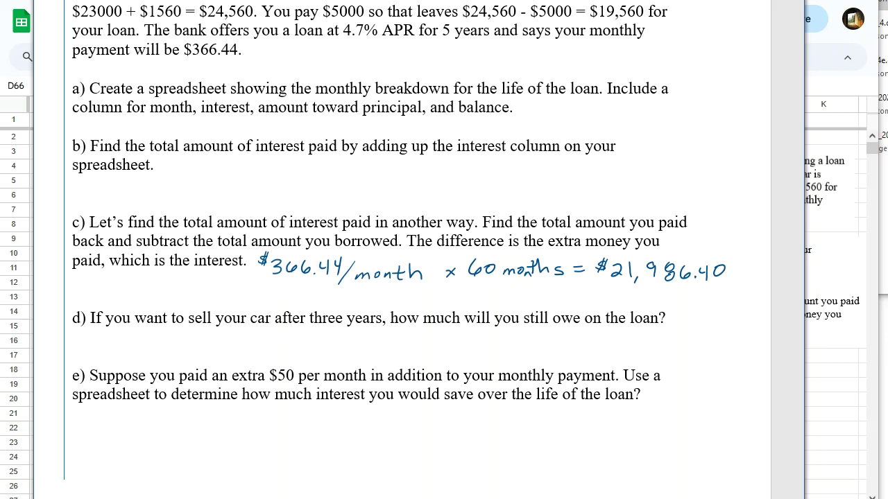
Circle the $19,560 loan amount in the problem text and write "- 19,560" with an underline beneath the total repaid.
mouse_move(623, 26)
mouse_down()
mouse_move(591, 20)
mouse_move(655, 6)
mouse_move(635, 30)
mouse_up()
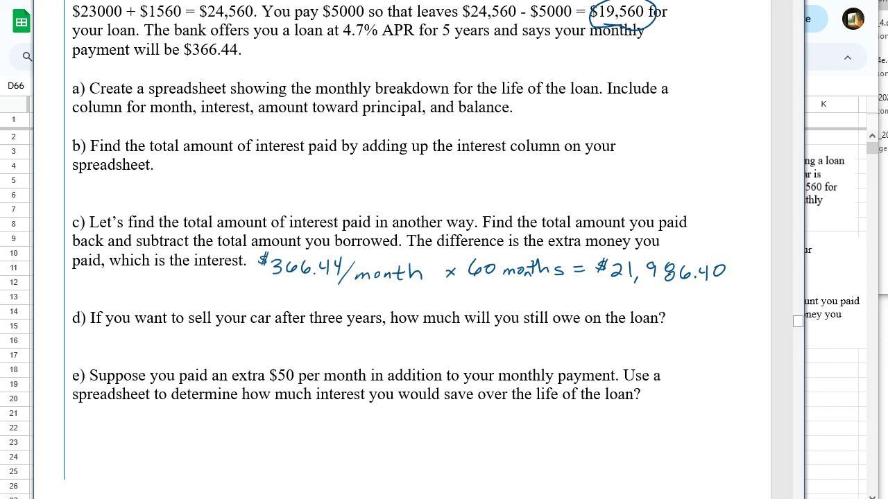
drag(594, 291, 631, 300)
drag(639, 298, 674, 290)
drag(690, 286, 689, 287)
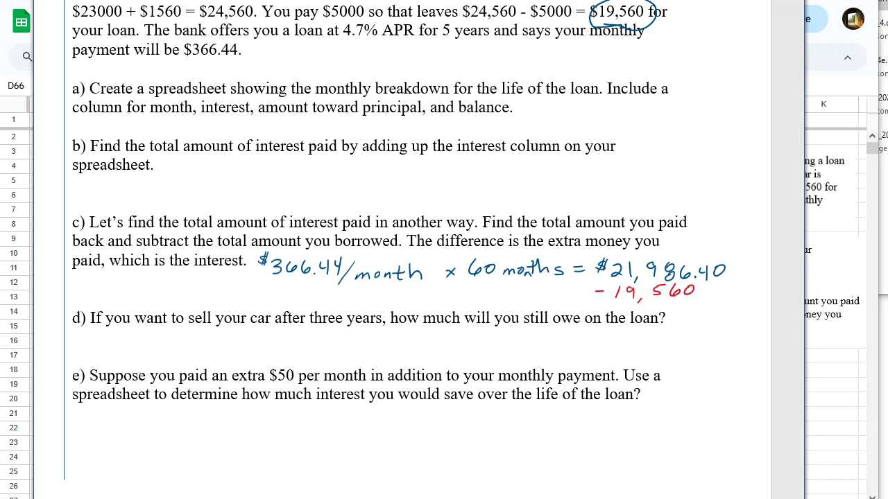
drag(608, 302, 724, 299)
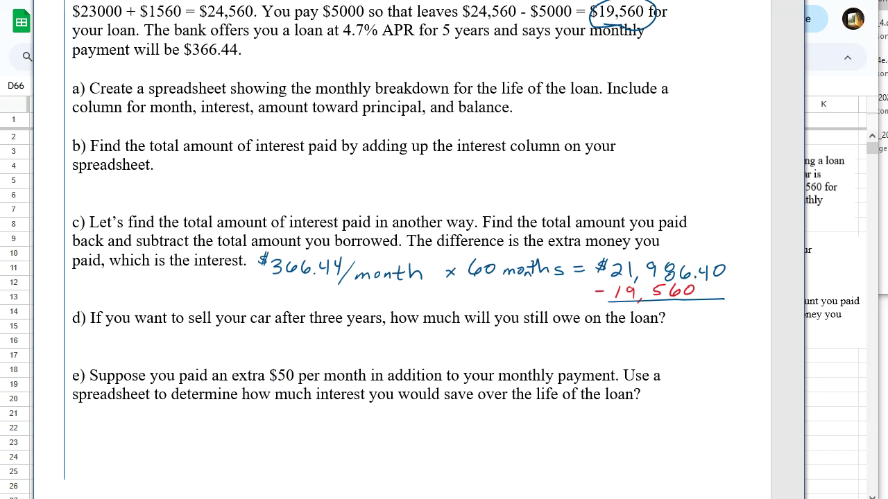
Handwrite the resulting interest, $2426.40, beneath the payment calculation for question c.
mouse_move(424, 295)
mouse_down()
mouse_move(428, 307)
mouse_move(452, 301)
mouse_move(449, 307)
mouse_up()
mouse_move(458, 297)
mouse_down()
mouse_move(469, 307)
mouse_move(509, 299)
mouse_up()
click(488, 306)
mouse_move(506, 292)
mouse_down()
mouse_move(505, 307)
mouse_move(516, 293)
mouse_up()
mouse_move(425, 289)
mouse_down()
mouse_move(411, 296)
mouse_move(416, 303)
mouse_up()
Return to the spreadsheet and set the font size of the total interest in C64 to 12.
key(alt+Tab)
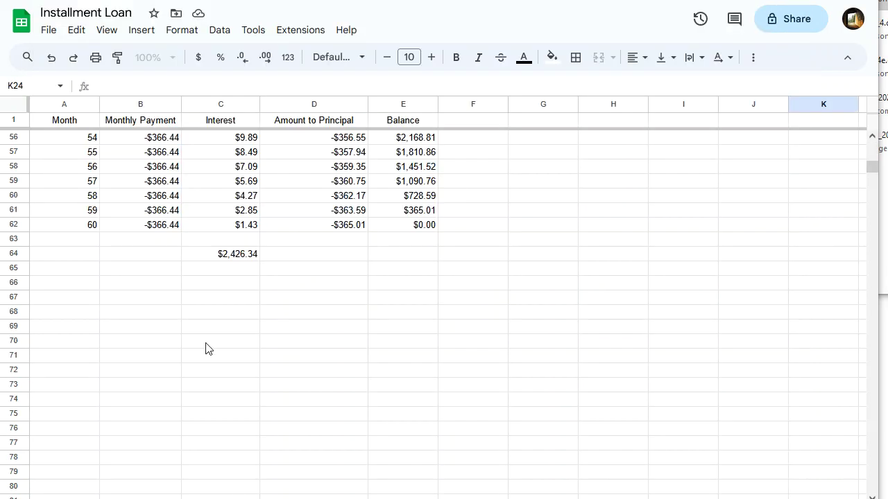
click(218, 257)
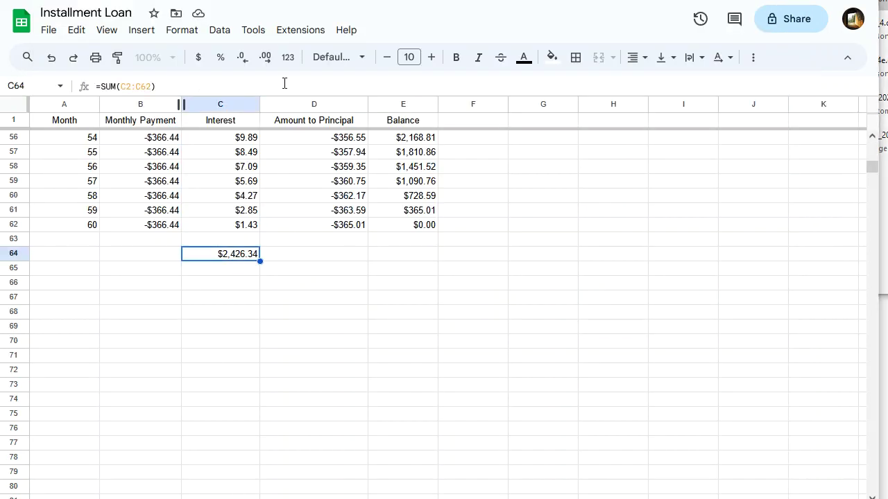
click(431, 59)
click(431, 59)
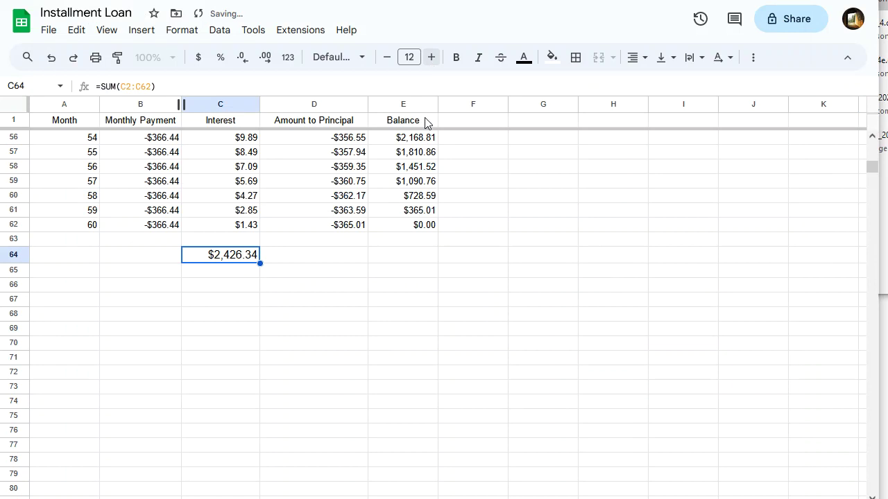
click(407, 332)
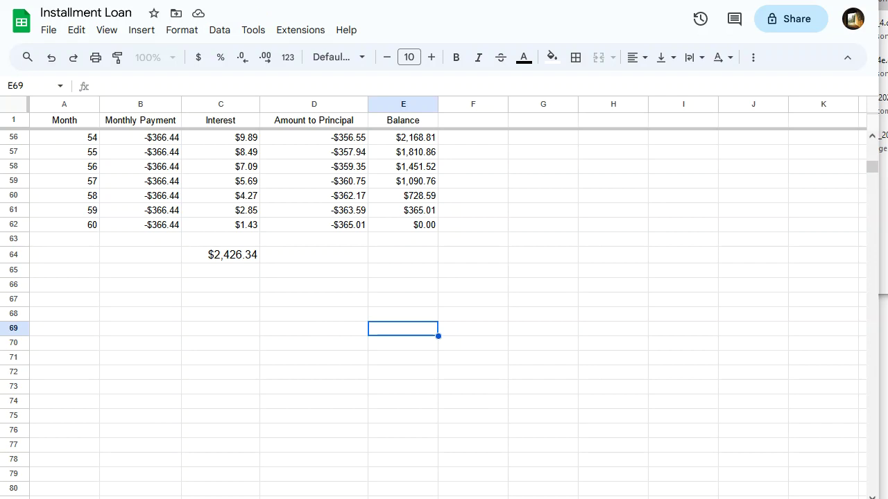
Check the handwritten interest answer on the worksheet, then review the amortization schedule in the spreadsheet against the remaining questions.
key(alt+Tab)
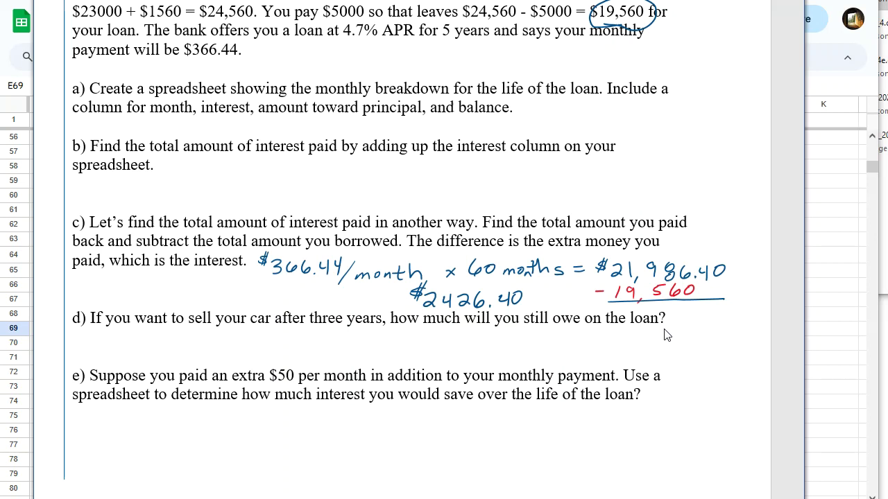
click(828, 376)
scroll(466, 330, up, 8)
scroll(466, 330, up, 10)
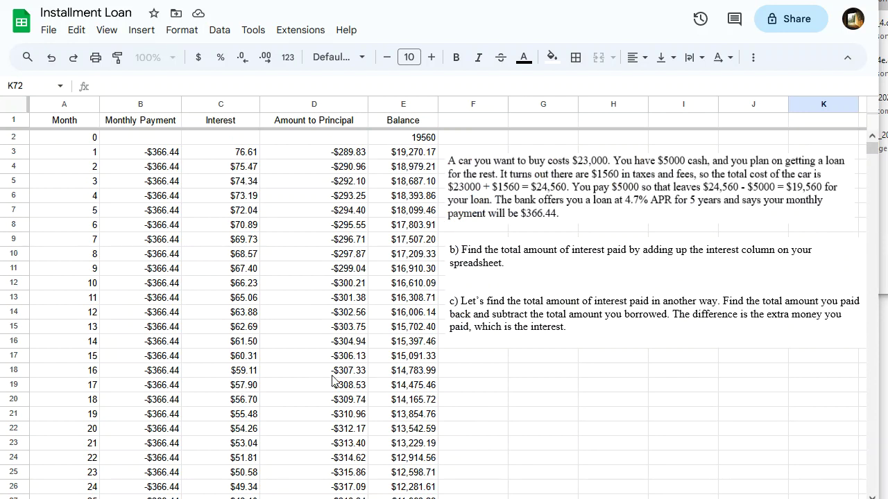
scroll(226, 404, down, 6)
scroll(226, 404, down, 8)
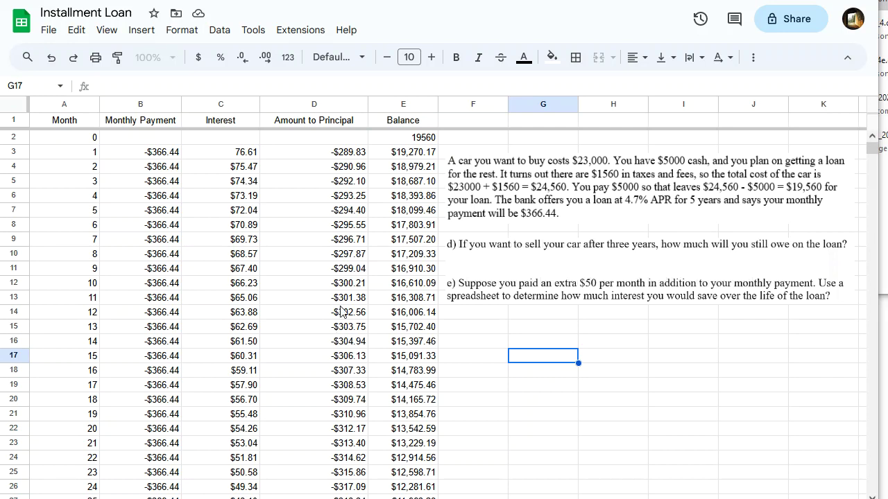
scroll(341, 312, down, 4)
scroll(342, 312, up, 4)
Highlight the month 36 balance in cell E38 with a yellow fill.
scroll(238, 303, down, 8)
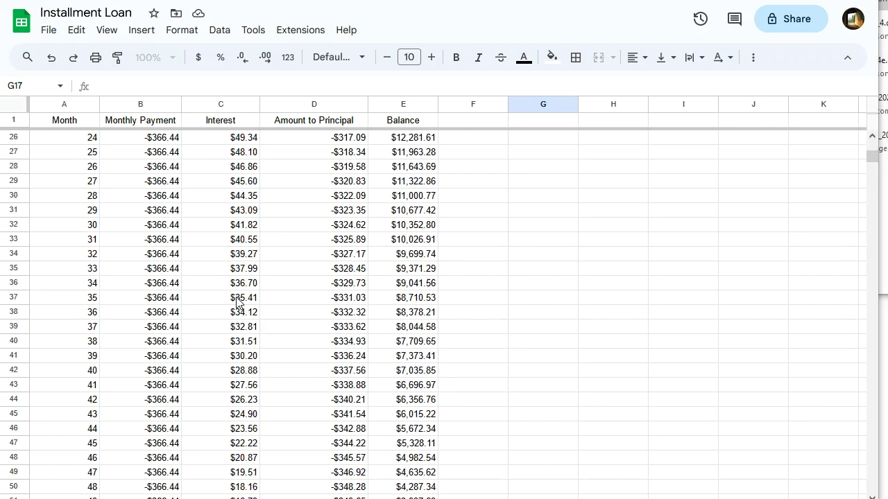
click(95, 316)
click(429, 317)
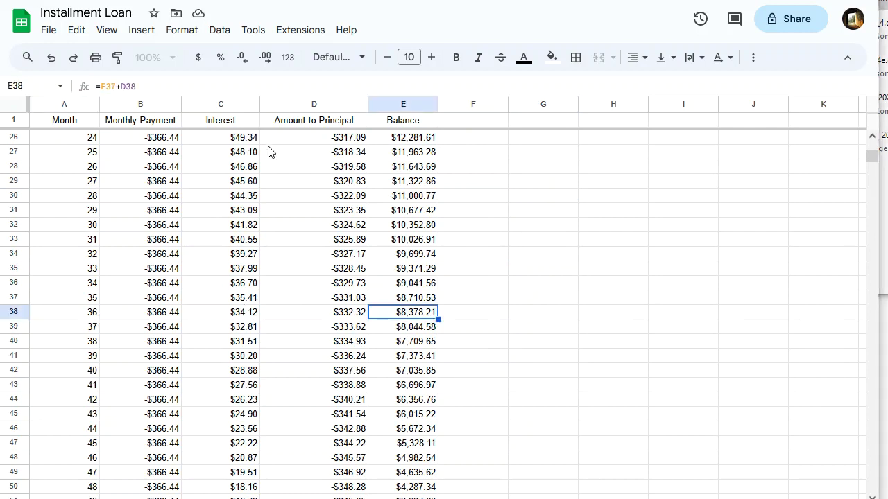
click(552, 58)
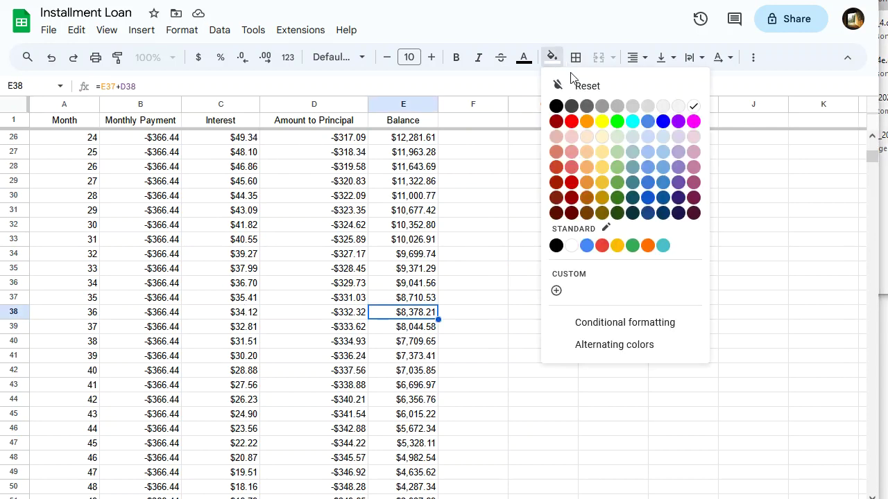
click(594, 121)
click(559, 299)
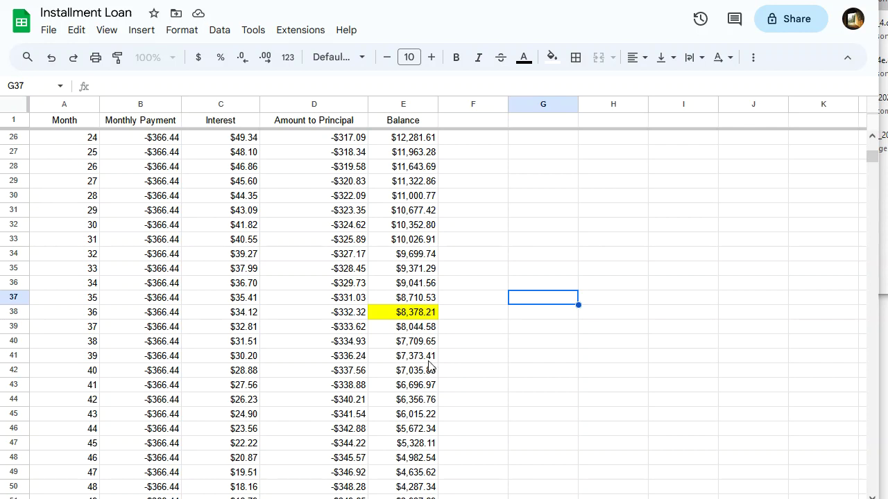
Highlight the month 48 balance in cell E50 with a yellow fill.
scroll(428, 387, down, 4)
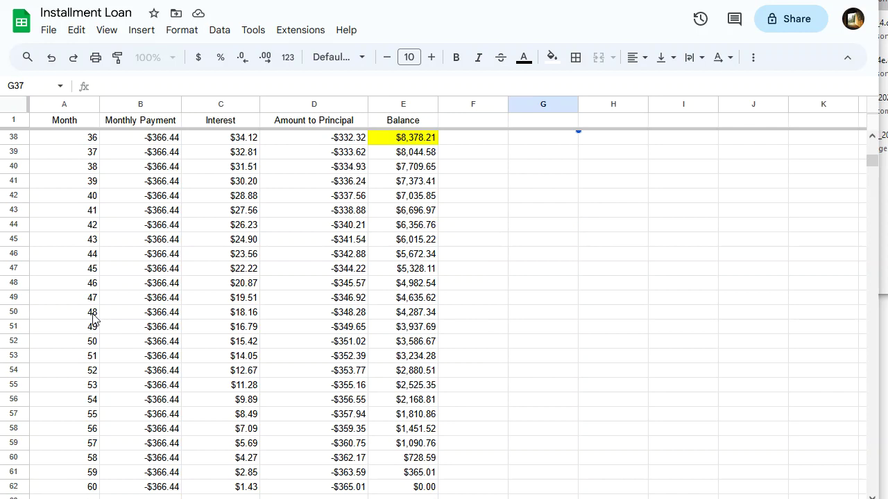
click(414, 313)
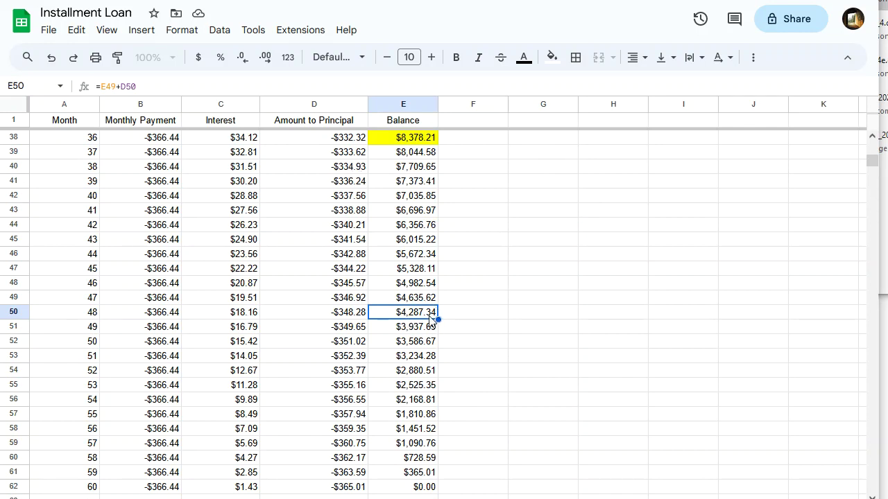
click(552, 58)
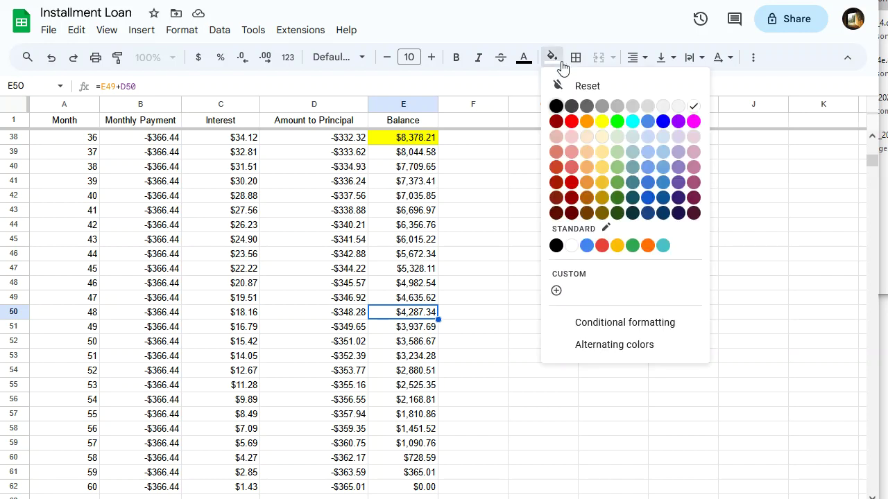
click(601, 122)
click(539, 274)
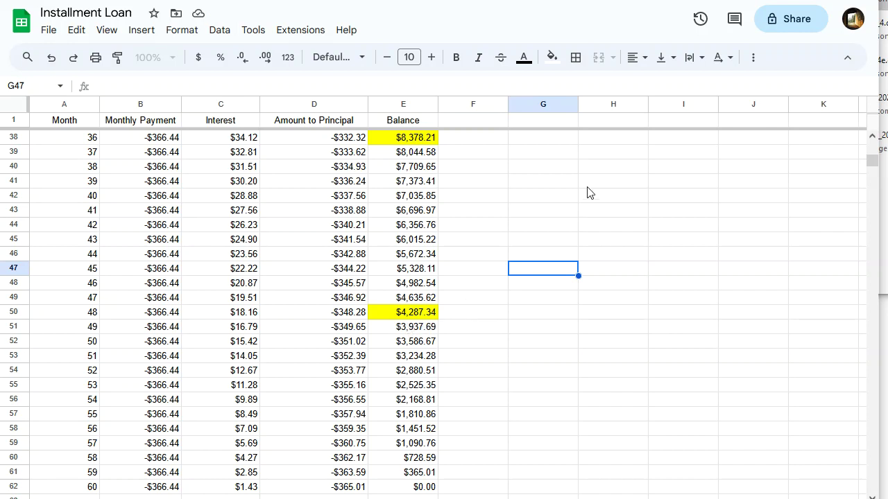
Add an extra $50 to the monthly payment in B3 by extending its formula to =pmt(0.047/12,60,19560,0)+-50.
scroll(543, 240, up, 10)
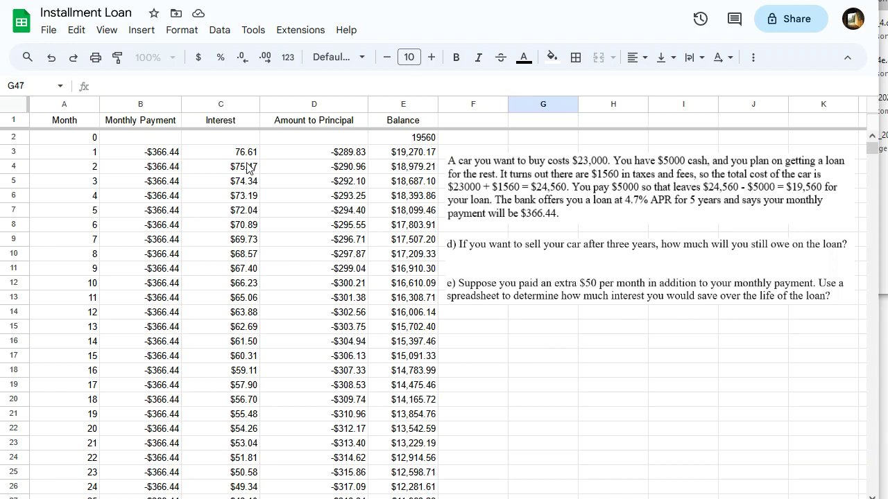
click(170, 153)
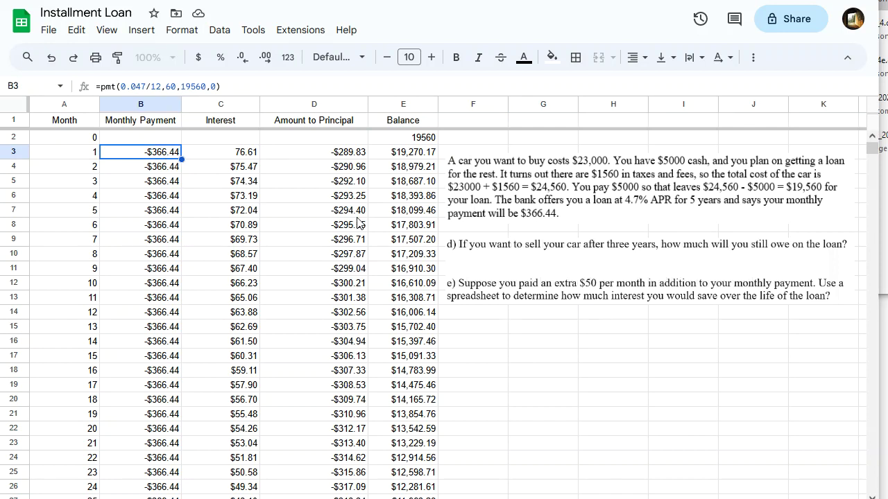
click(473, 356)
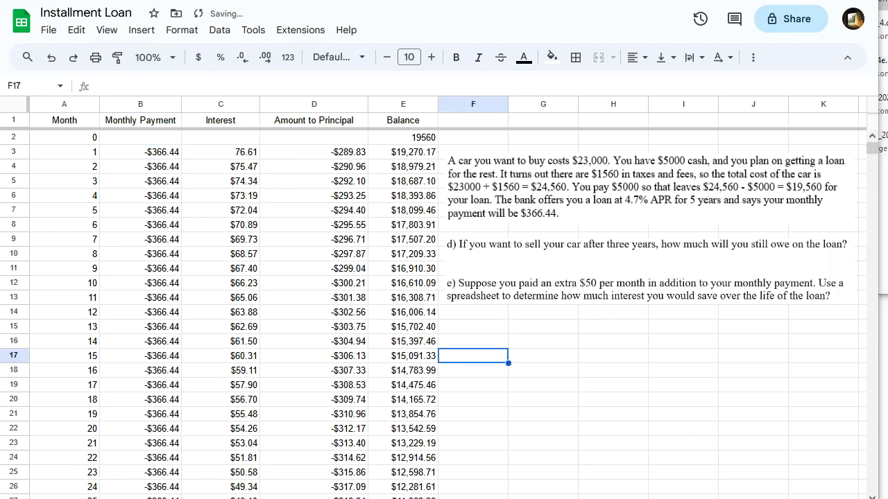
click(163, 152)
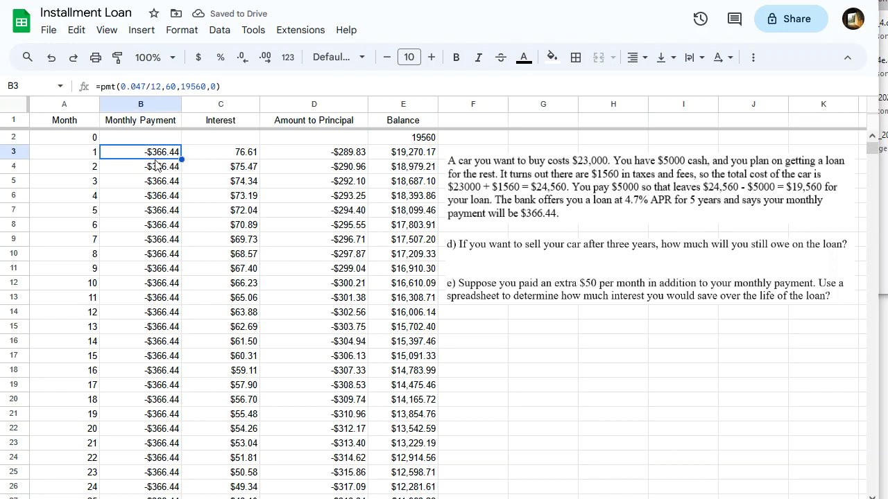
click(261, 86)
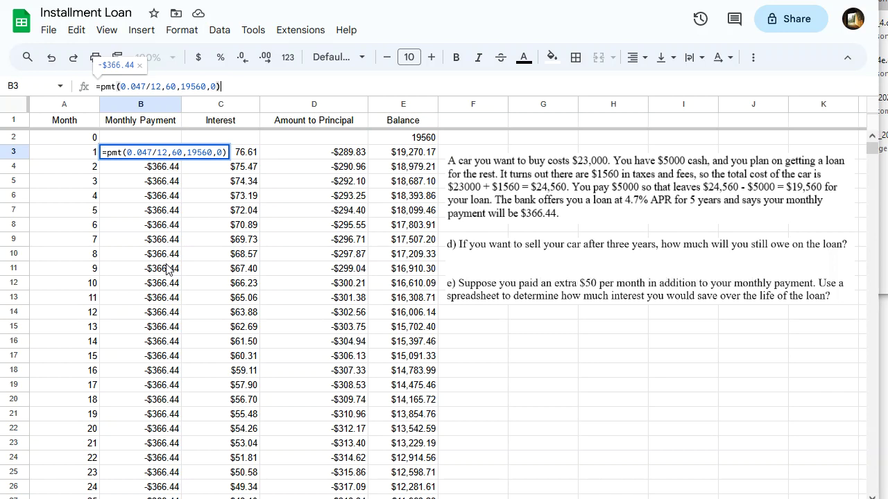
text(+)
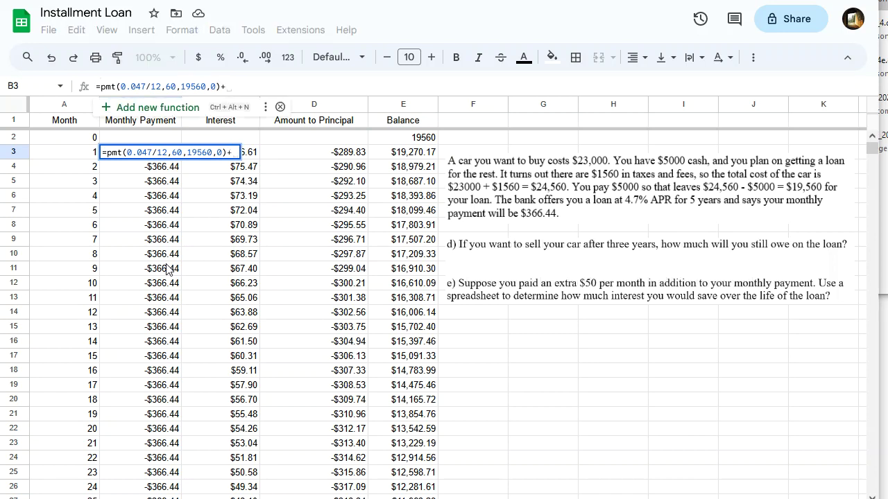
text(-50)
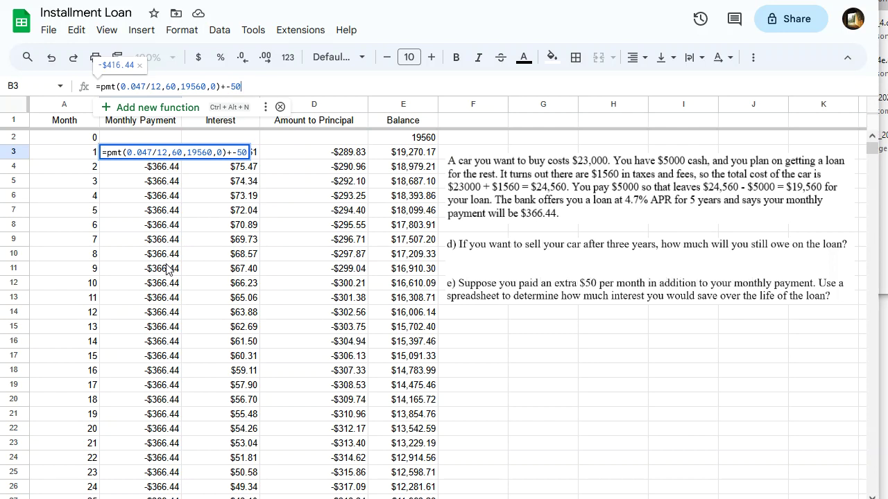
key(Return)
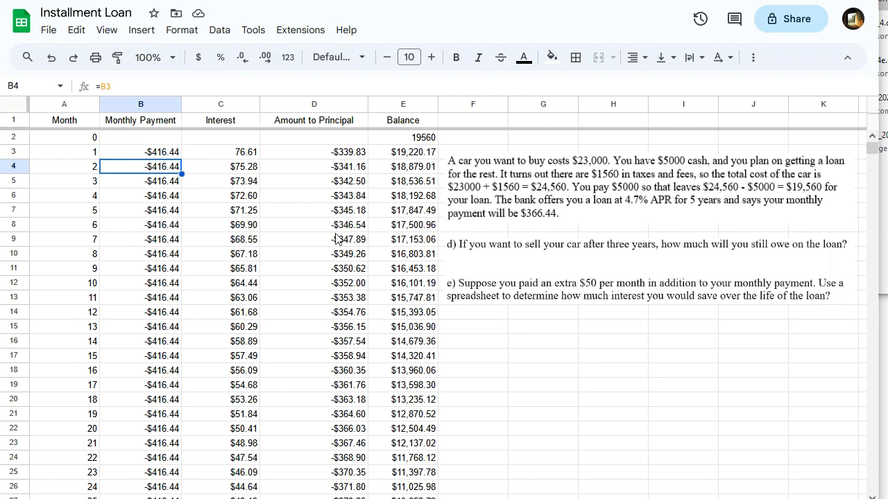
Change the yellow fill of the month 36 and month 48 balances in E38 and E50 to white.
scroll(312, 367, down, 2)
scroll(310, 367, down, 10)
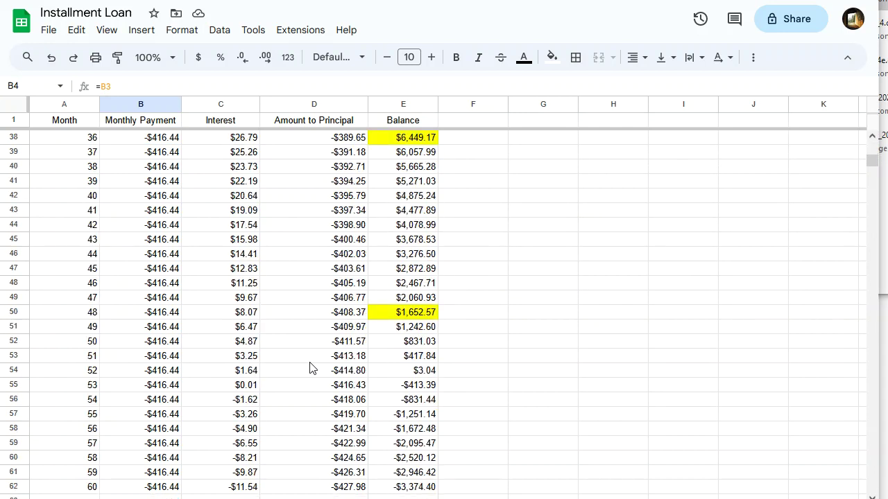
click(415, 142)
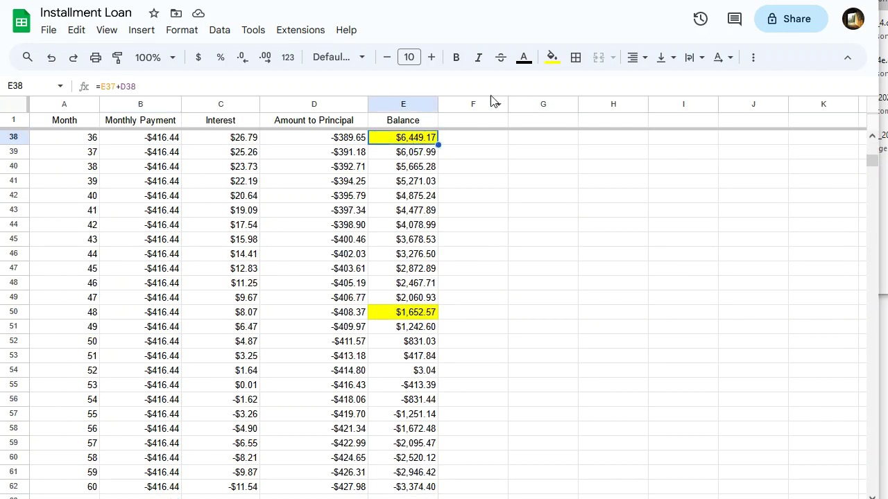
click(553, 59)
click(685, 105)
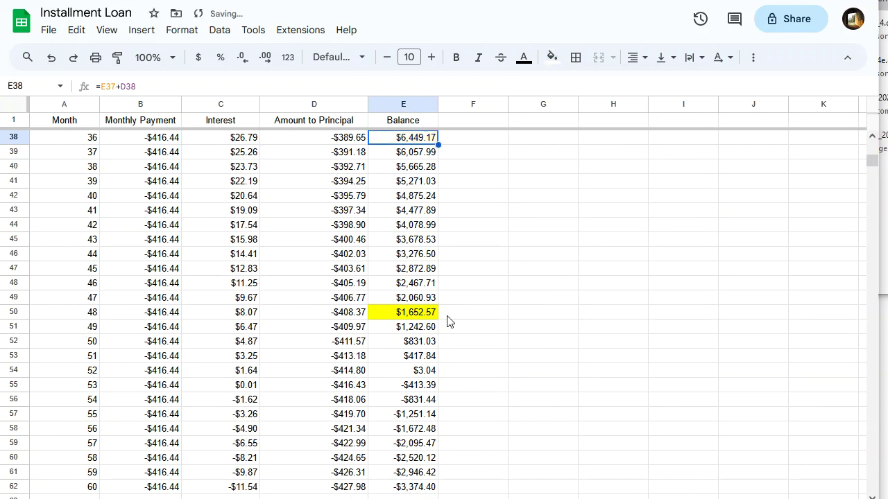
click(407, 317)
click(553, 57)
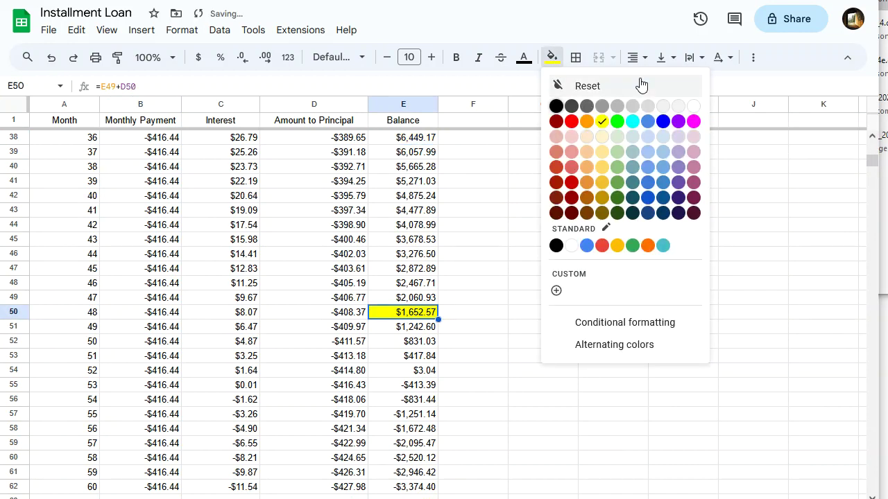
click(693, 106)
click(555, 359)
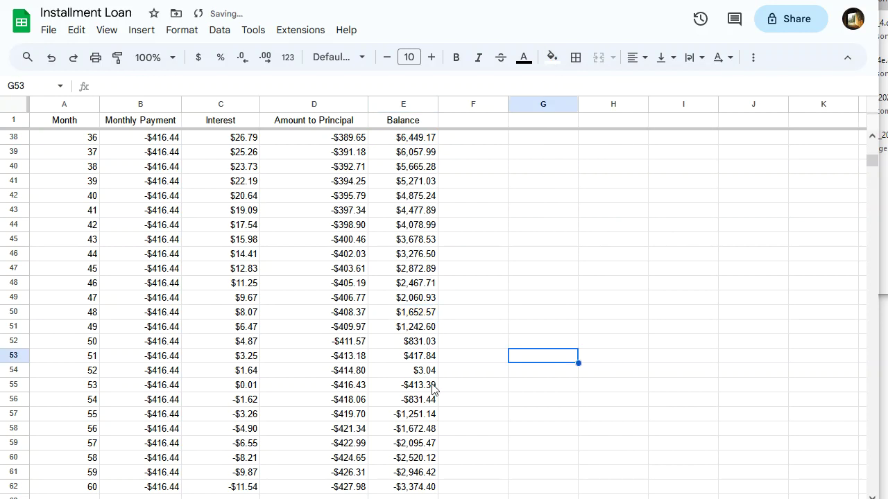
Highlight the month 52 balance in cell E54 with a yellow fill.
click(415, 372)
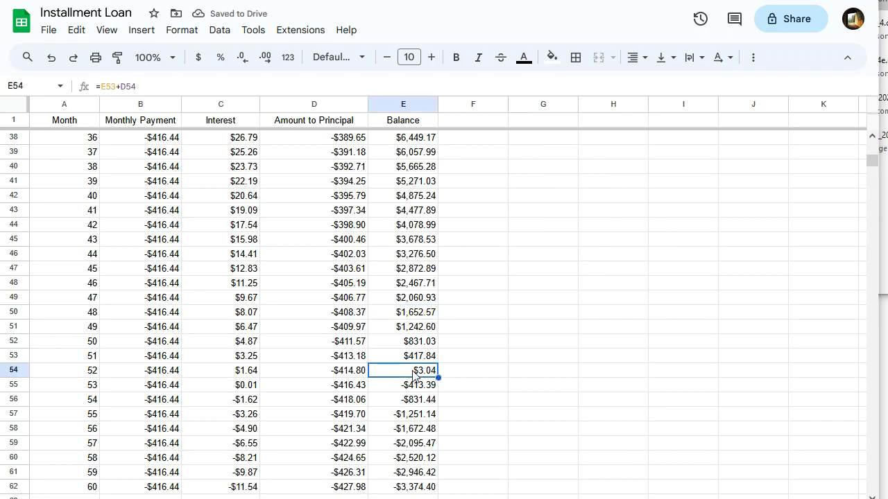
click(61, 372)
click(400, 371)
click(554, 61)
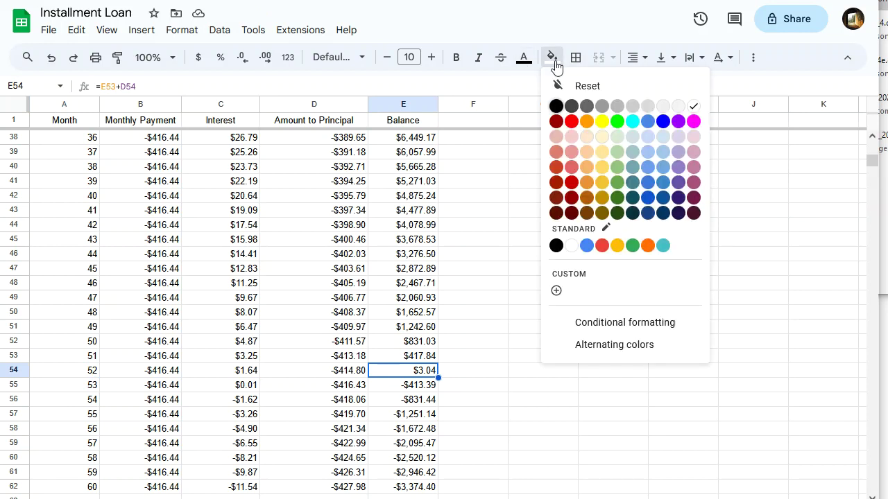
click(602, 122)
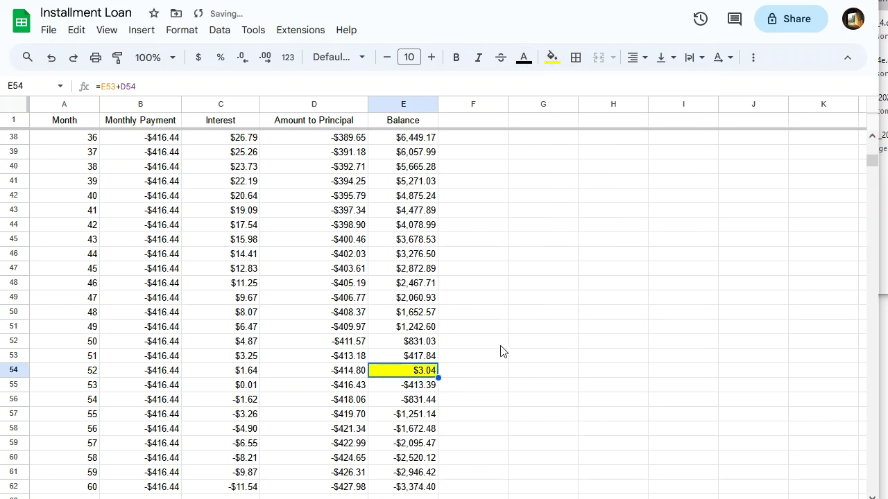
Fill the rest of the month 52 row, cells A54 to D54, with orange.
drag(76, 376, 347, 374)
click(552, 61)
click(587, 122)
click(514, 330)
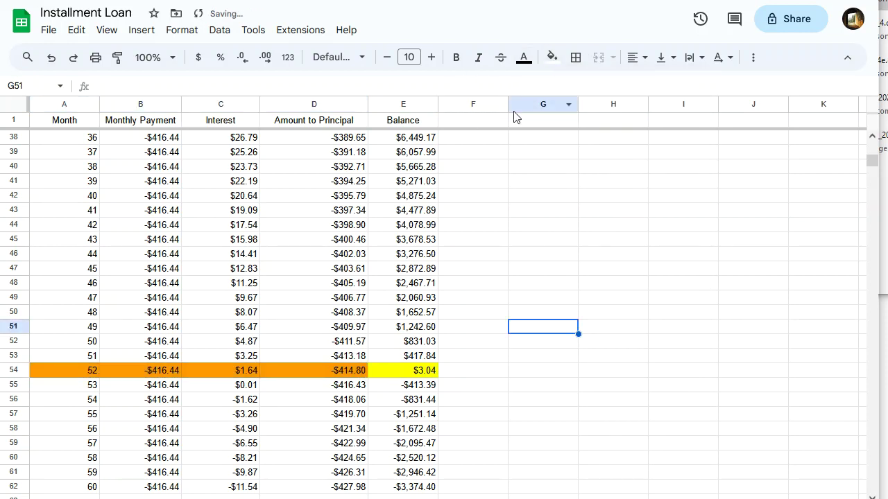
Shorten the range of the total interest formula in C64 to =SUM(C2:C57).
scroll(451, 269, down, 2)
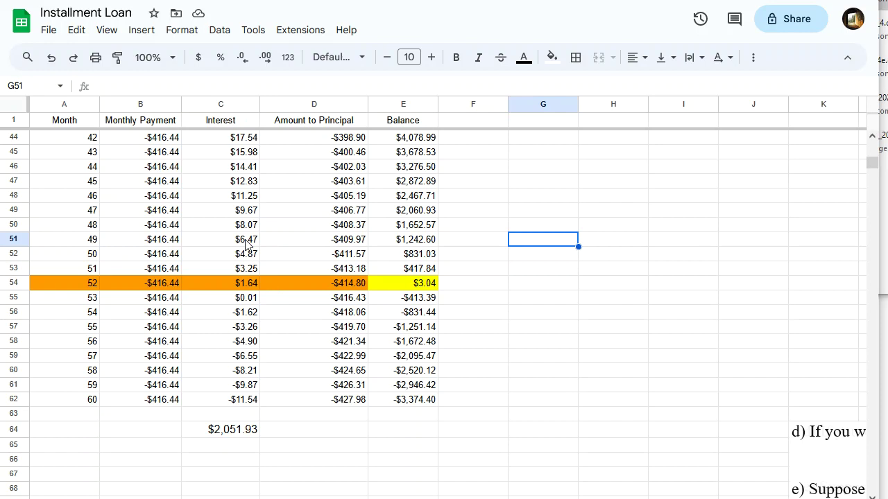
click(234, 431)
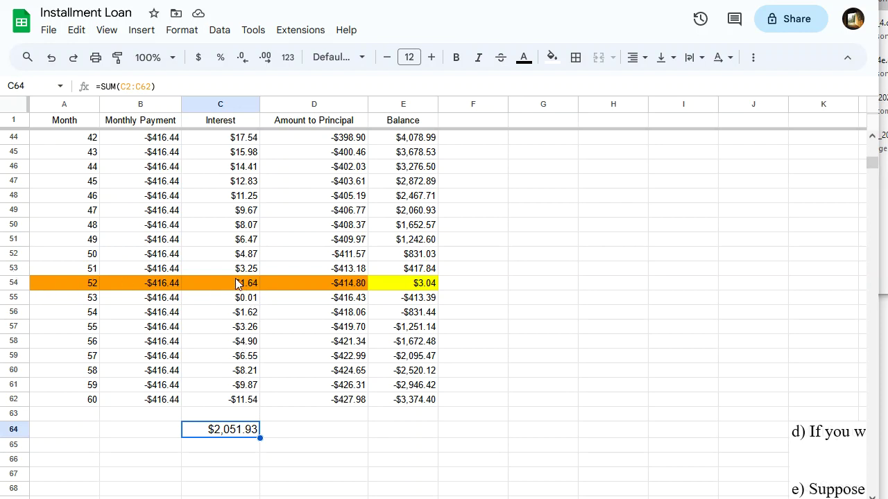
click(149, 85)
key(BackSpace)
key(BackSpace)
text(57)
key(Return)
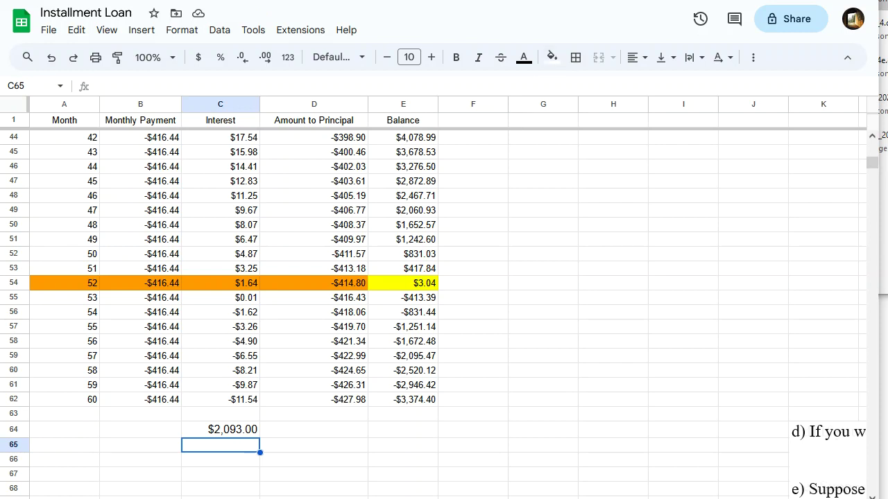
Switch to the worksheet and handwrite the new interest total $2093 under question e.
key(alt+Tab)
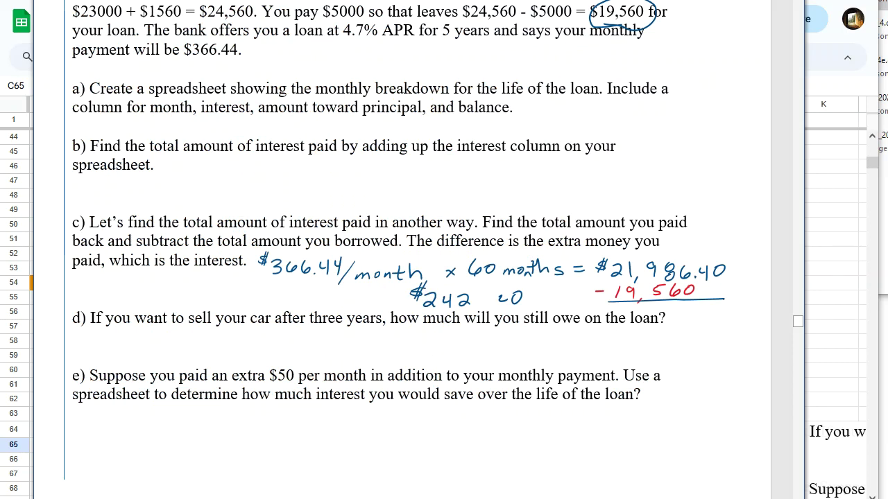
drag(304, 342, 317, 354)
mouse_move(328, 342)
mouse_down()
mouse_move(322, 349)
mouse_move(328, 343)
mouse_up()
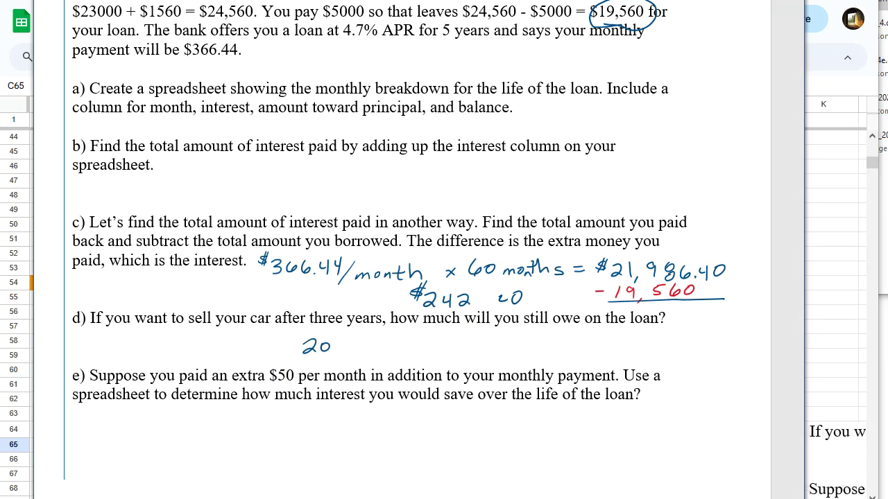
mouse_move(364, 430)
mouse_down()
mouse_move(365, 444)
mouse_move(377, 444)
mouse_up()
mouse_move(386, 430)
mouse_down()
mouse_move(409, 444)
mouse_move(355, 425)
mouse_move(357, 437)
mouse_up()
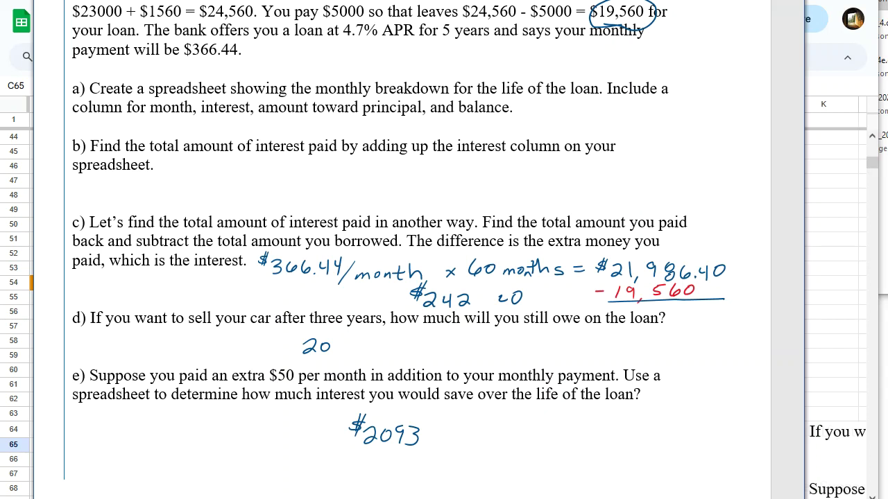
Erase the stray 20 under question d and restore the missing characters of the part c answer, $2426.40.
drag(303, 346, 329, 346)
drag(484, 291, 478, 301)
click(492, 304)
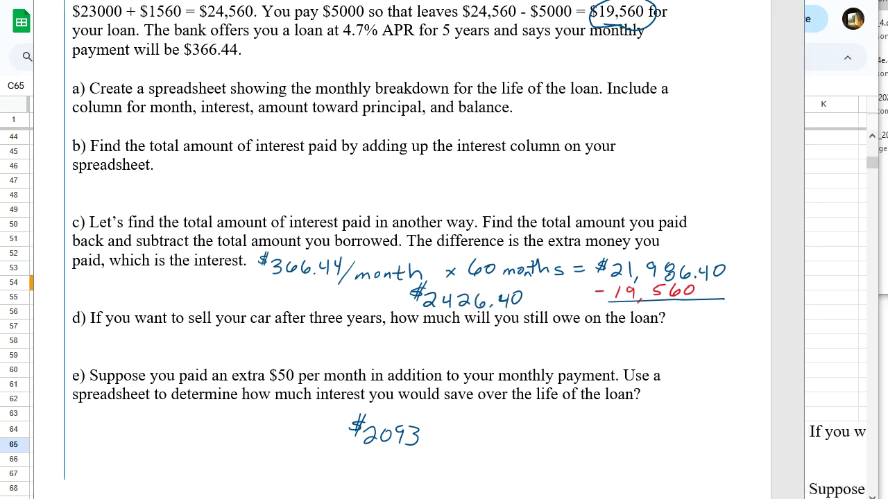
Handwrite $2426.40 and a minus sign before $2093 under question e, and an equals sign after it.
mouse_move(206, 438)
mouse_down()
mouse_move(219, 450)
mouse_move(235, 442)
mouse_up()
mouse_move(231, 431)
mouse_down()
mouse_move(231, 450)
mouse_move(258, 448)
mouse_up()
mouse_move(269, 430)
mouse_down()
mouse_move(267, 444)
mouse_move(287, 437)
mouse_up()
click(275, 444)
mouse_move(285, 427)
mouse_down()
mouse_move(285, 442)
mouse_move(296, 430)
mouse_up()
mouse_move(204, 423)
mouse_down()
mouse_move(193, 434)
mouse_move(201, 437)
mouse_up()
drag(317, 435, 330, 436)
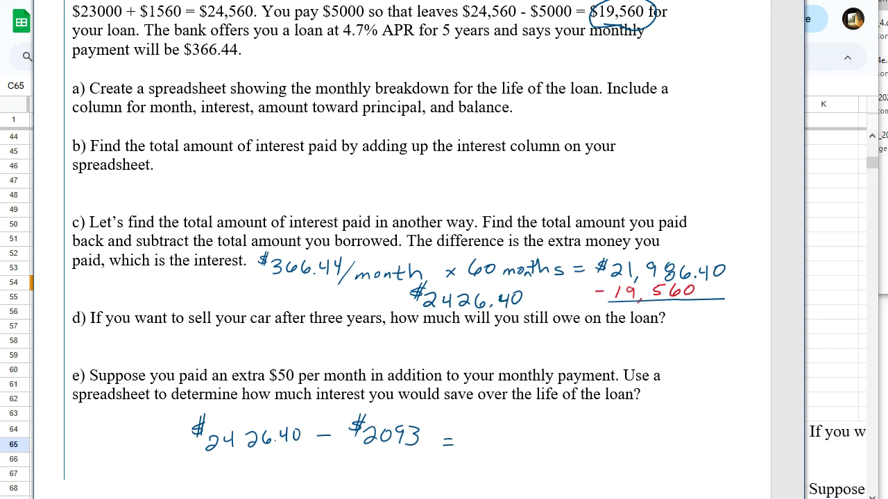
Handwrite $333.40 after the equals sign as the interest saved in question e.
mouse_move(476, 433)
mouse_down()
mouse_move(479, 448)
mouse_move(553, 441)
mouse_up()
click(530, 447)
mouse_move(551, 430)
mouse_down()
mouse_move(552, 448)
mouse_move(561, 432)
mouse_up()
drag(484, 422, 470, 435)
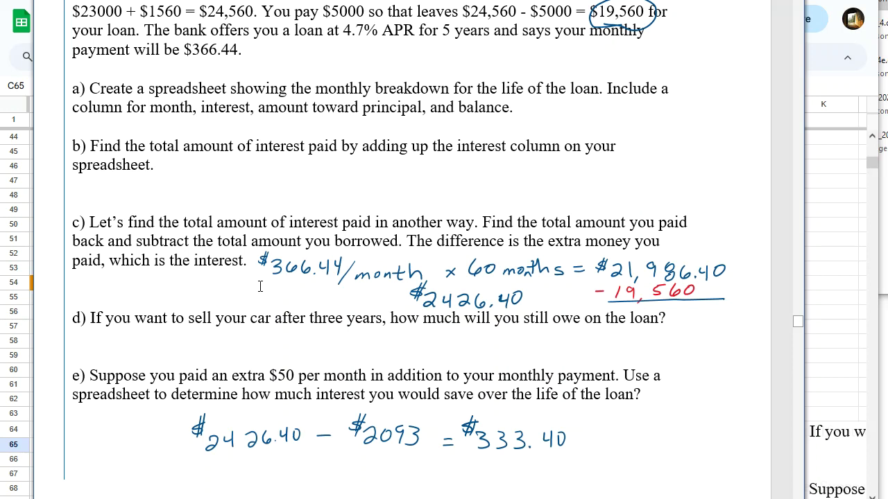
Check the highlighted month 52 row in the spreadsheet, then return to the worksheet.
click(826, 343)
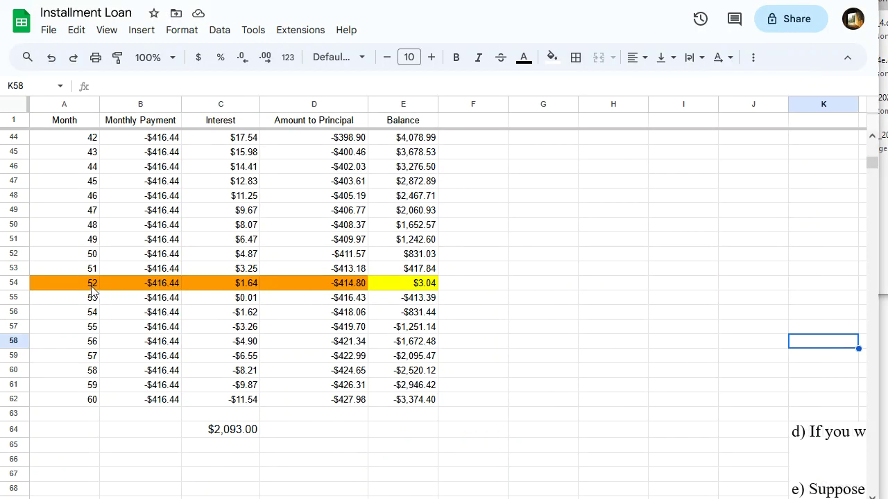
key(alt+Tab)
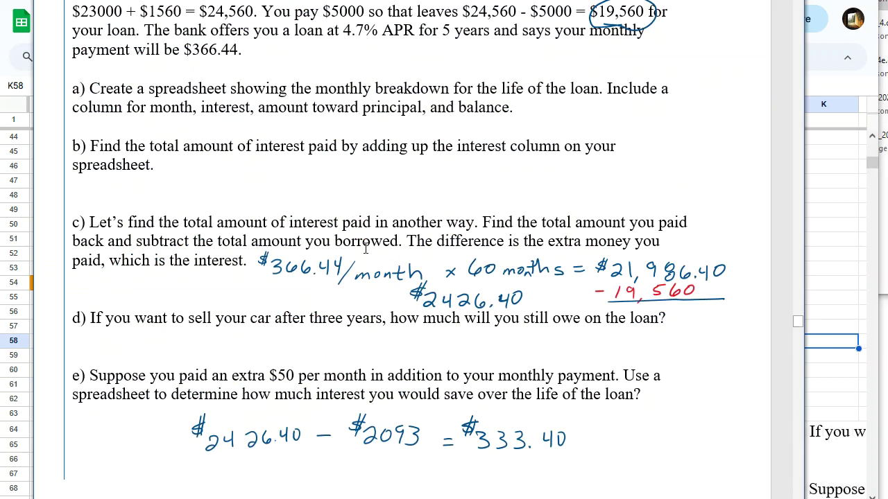